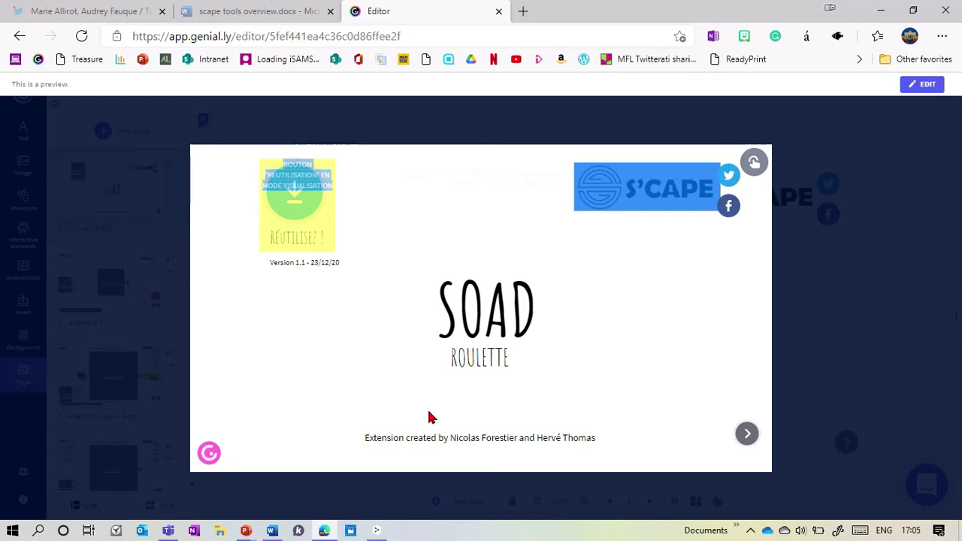
Go past the title page, spin the numbers roulette until it lands on 300, and reach the names wheel example.
{"action": "left_click", "coordinate": [748, 436]}
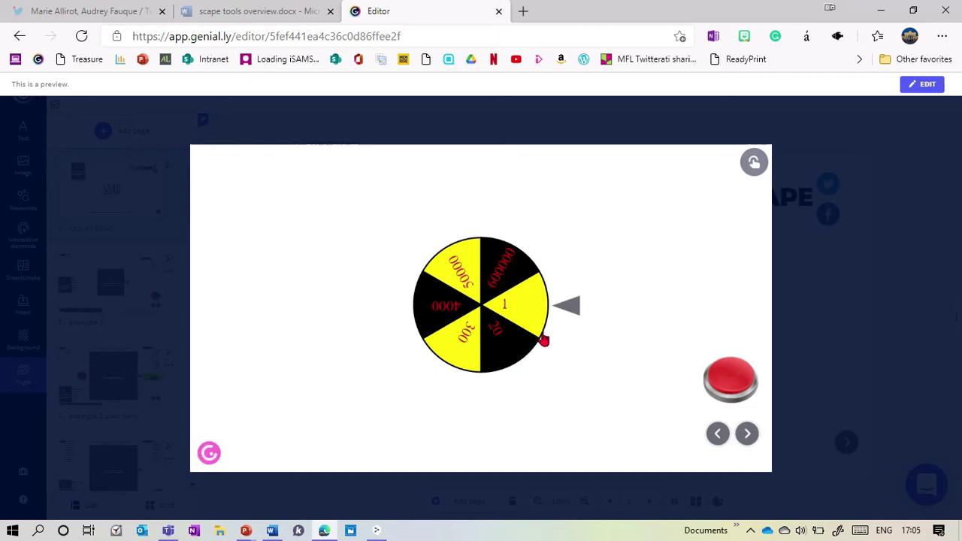
{"action": "left_click", "coordinate": [733, 384]}
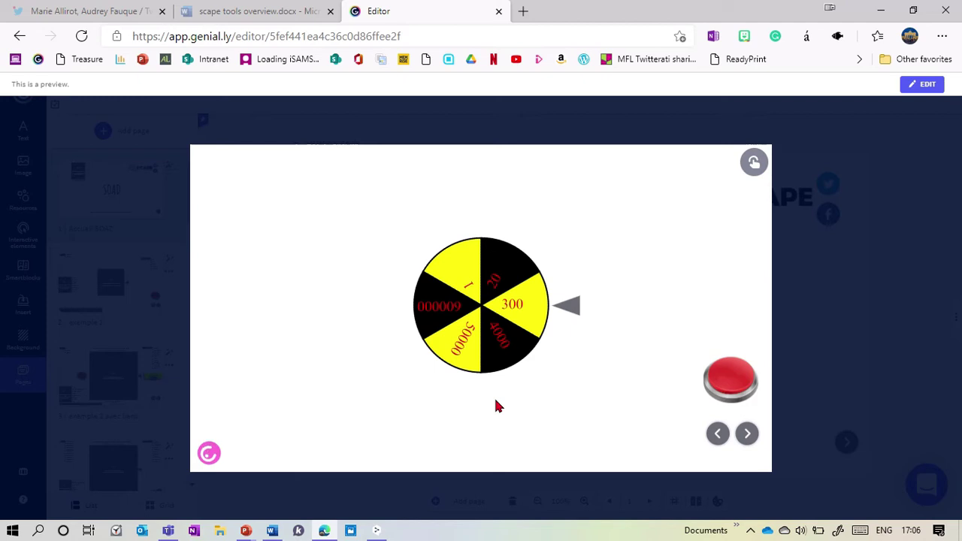
{"action": "left_click", "coordinate": [748, 436]}
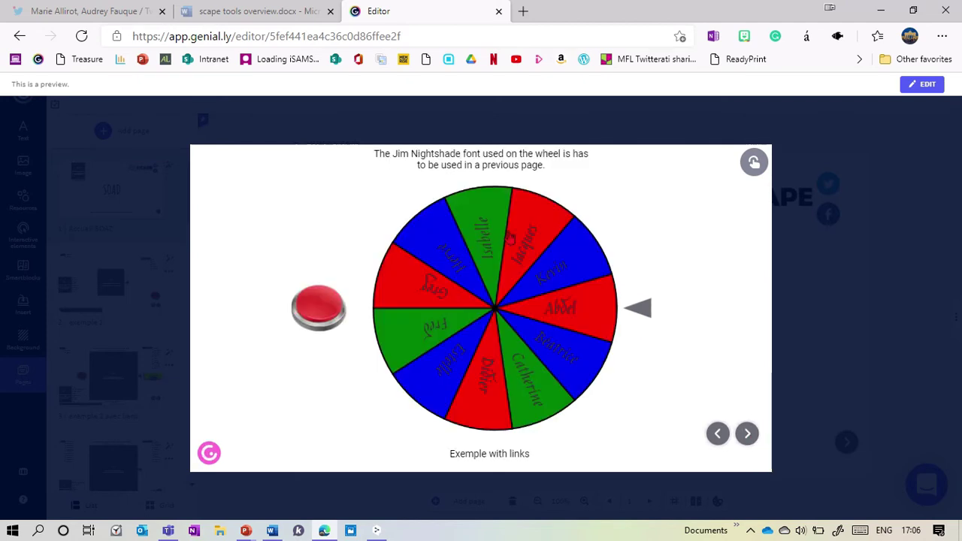
Spin the names wheel, follow the link to Greg's page, and return to the wheel.
{"action": "left_click", "coordinate": [314, 312]}
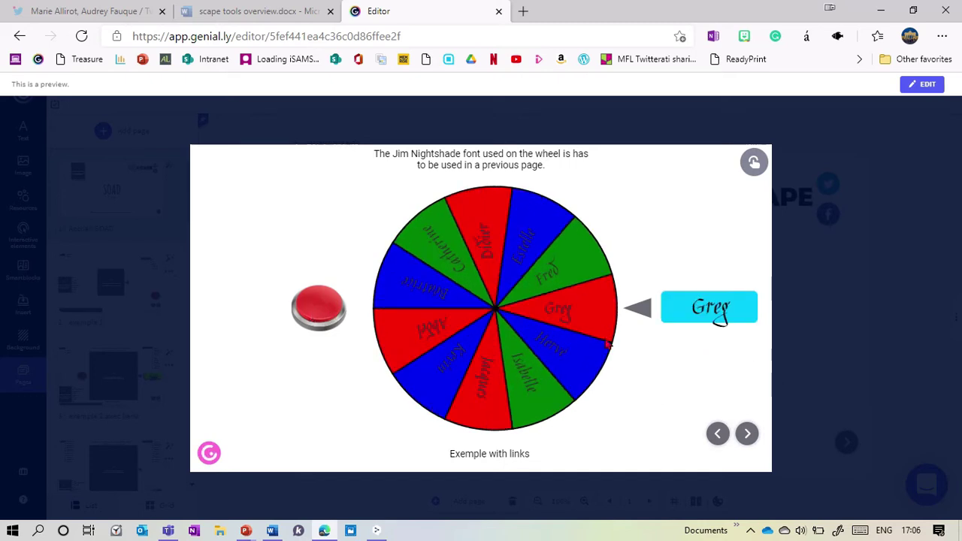
{"action": "left_click", "coordinate": [709, 316]}
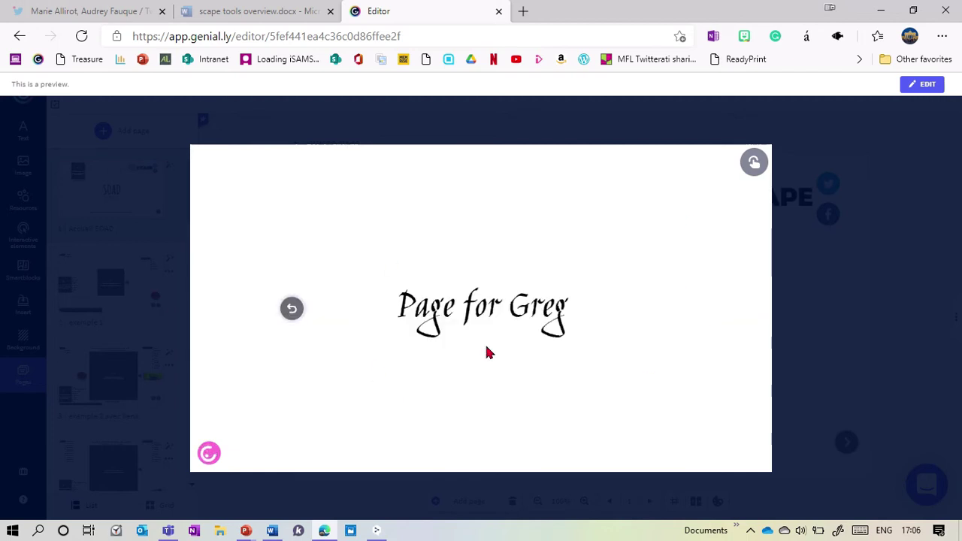
{"action": "left_click", "coordinate": [291, 311]}
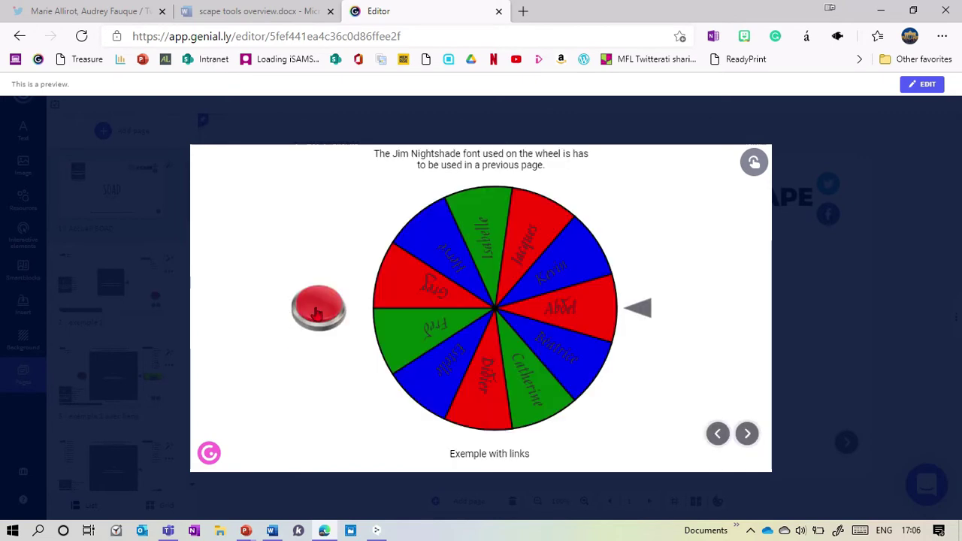
Spin again, check Didier's linked page, and advance to the grouped-button wheel example.
{"action": "left_click", "coordinate": [317, 311]}
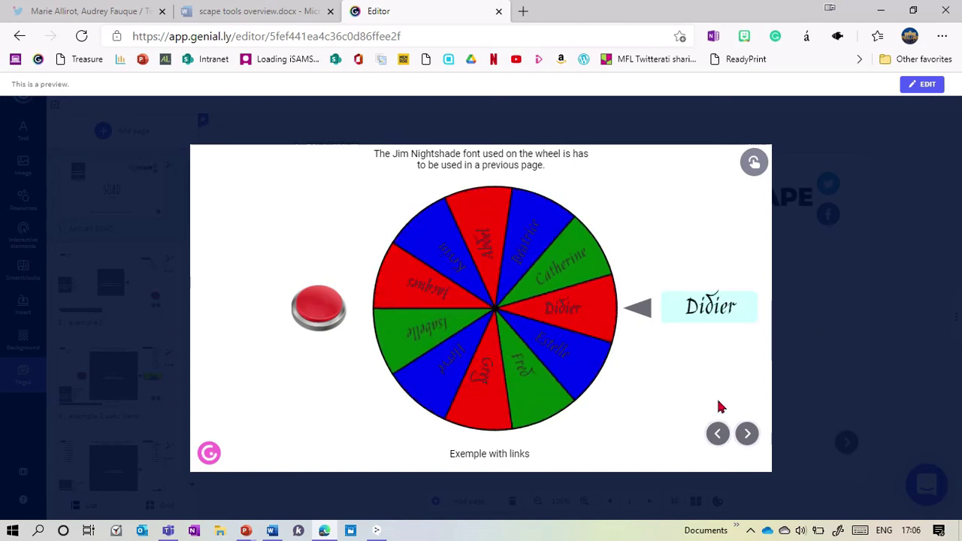
{"action": "left_click", "coordinate": [707, 309]}
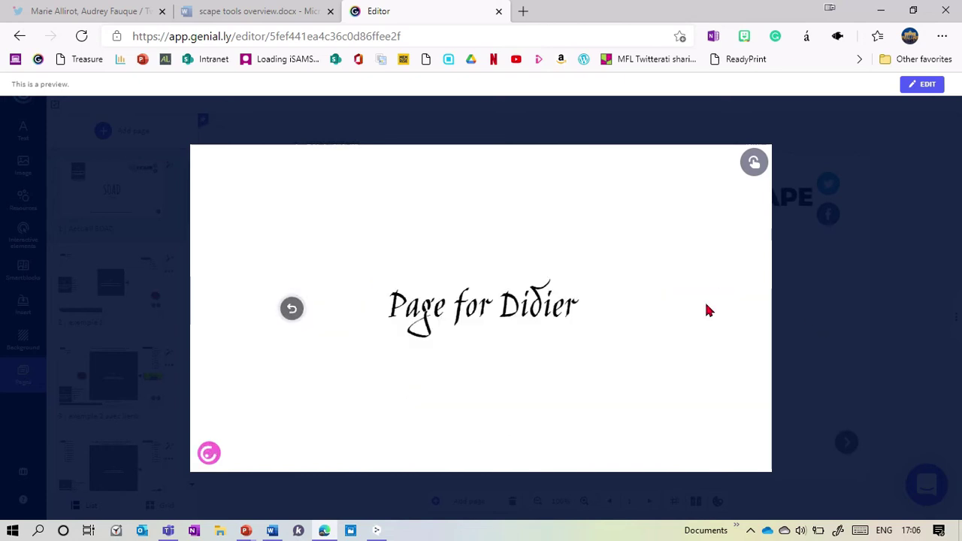
{"action": "left_click", "coordinate": [290, 308]}
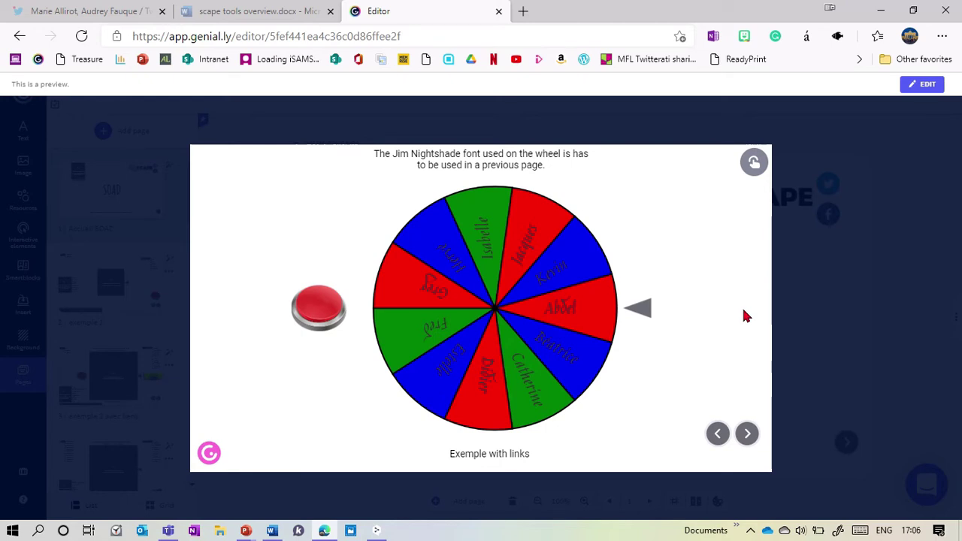
{"action": "left_click", "coordinate": [746, 436]}
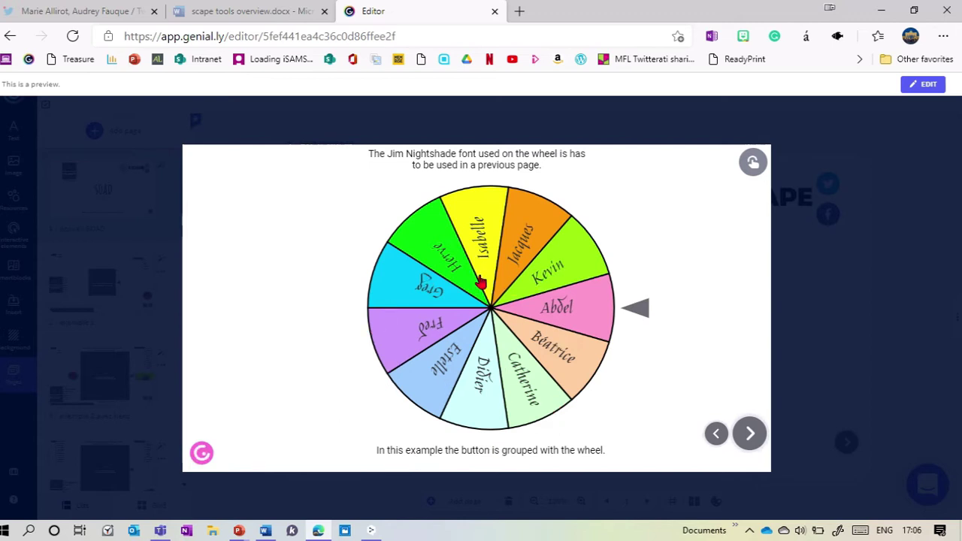
Spin the pastel names wheel, then show the page explaining the wheel's grouped elements.
{"action": "left_click", "coordinate": [515, 336]}
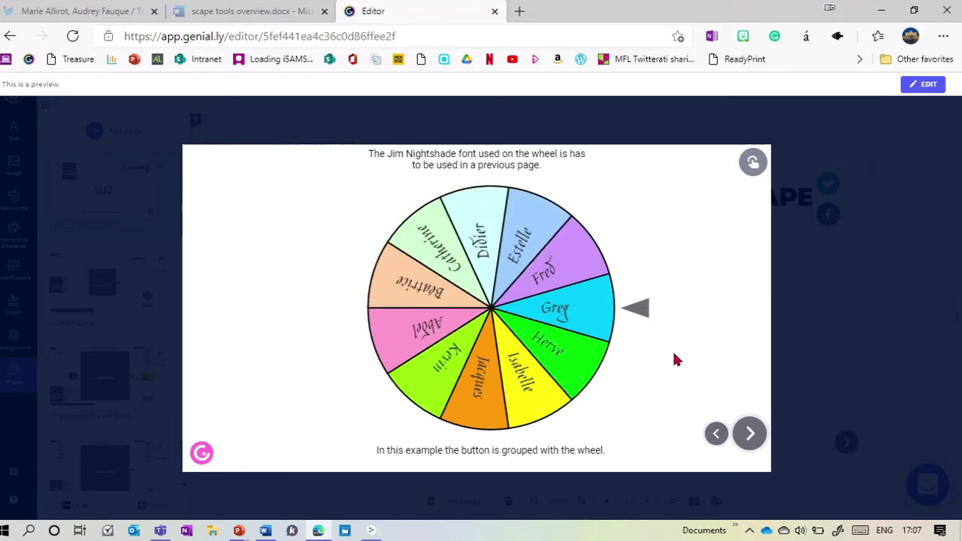
{"action": "left_click", "coordinate": [751, 434]}
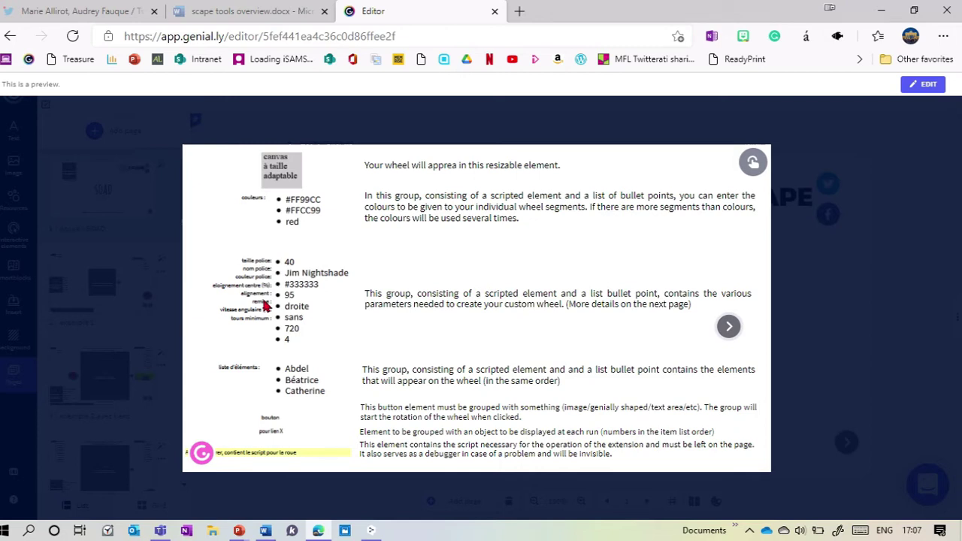
Step through the parameters explanation pages and exit the preview.
{"action": "left_click", "coordinate": [728, 326]}
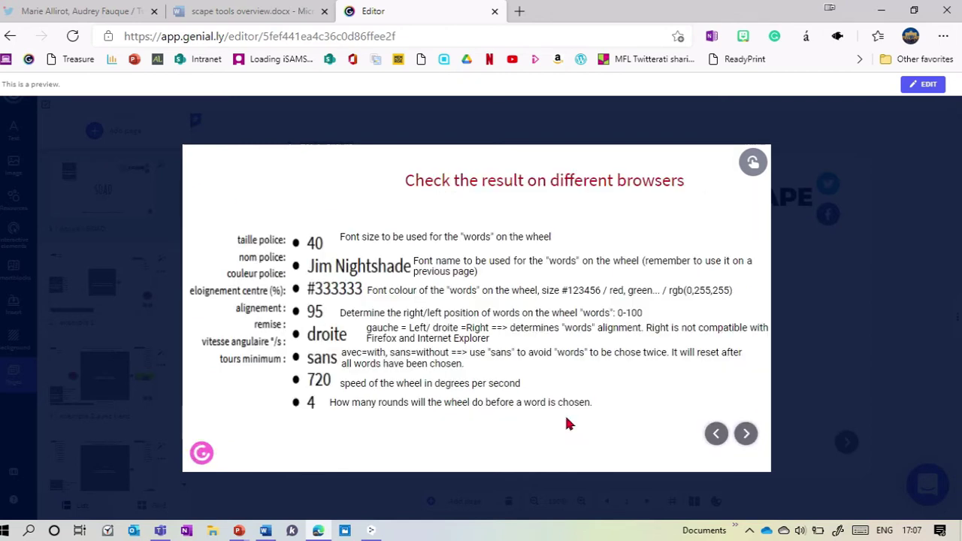
{"action": "left_click", "coordinate": [745, 433]}
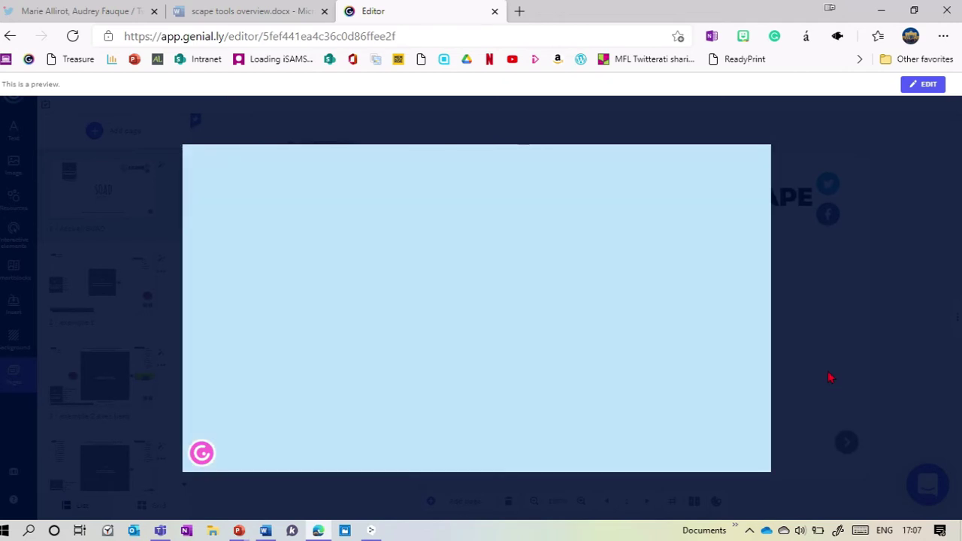
{"action": "key", "text": "Escape"}
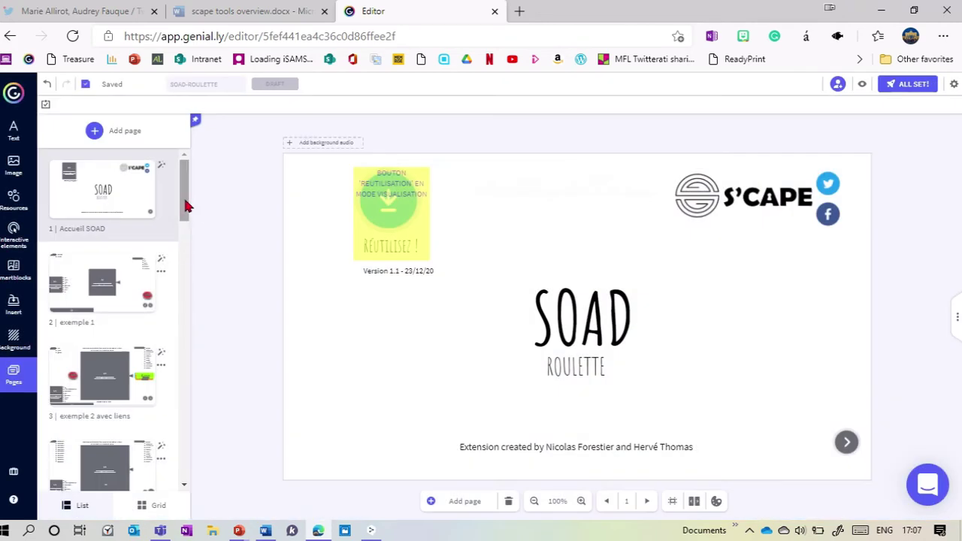
Open page 18 'page création', then page 19 'page création Copy', for editing.
{"action": "scroll", "coordinate": [175, 456], "scroll_direction": "down", "scroll_amount": 10}
{"action": "scroll", "coordinate": [173, 457], "scroll_direction": "down", "scroll_amount": 8}
{"action": "left_click", "coordinate": [121, 361]}
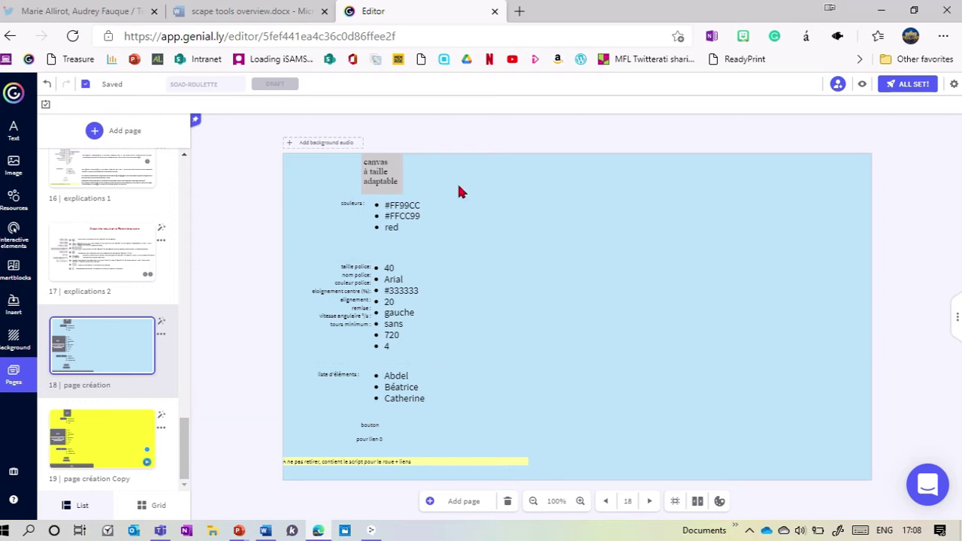
{"action": "left_click", "coordinate": [85, 457]}
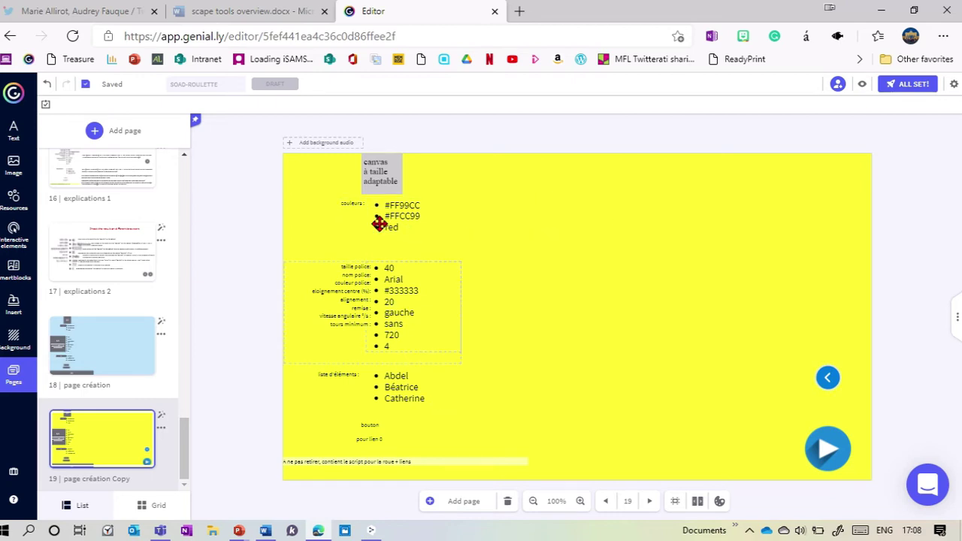
Move the 'canvas à taille adaptable' box right and enlarge it into a large wheel area.
{"action": "left_click_drag", "start_coordinate": [372, 172], "coordinate": [479, 200]}
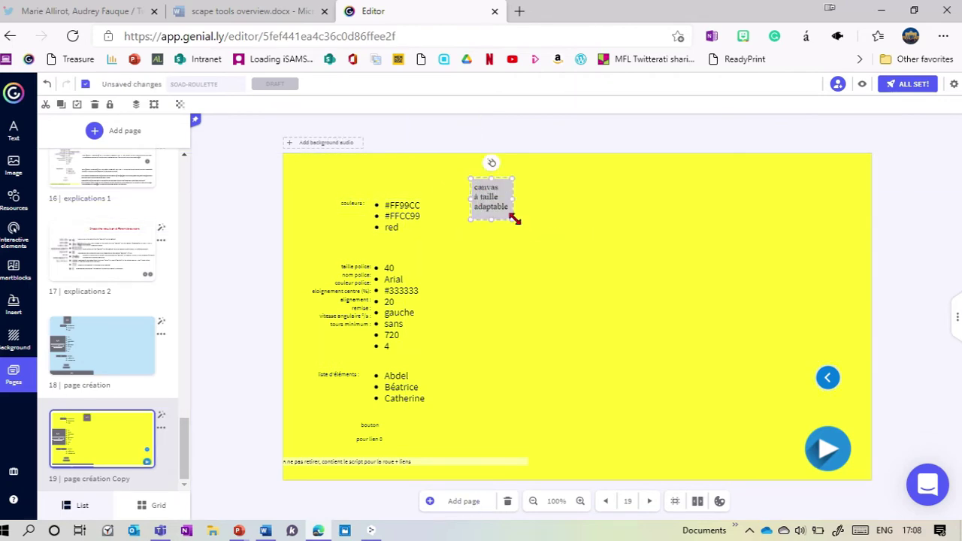
{"action": "left_click_drag", "start_coordinate": [512, 219], "coordinate": [745, 381]}
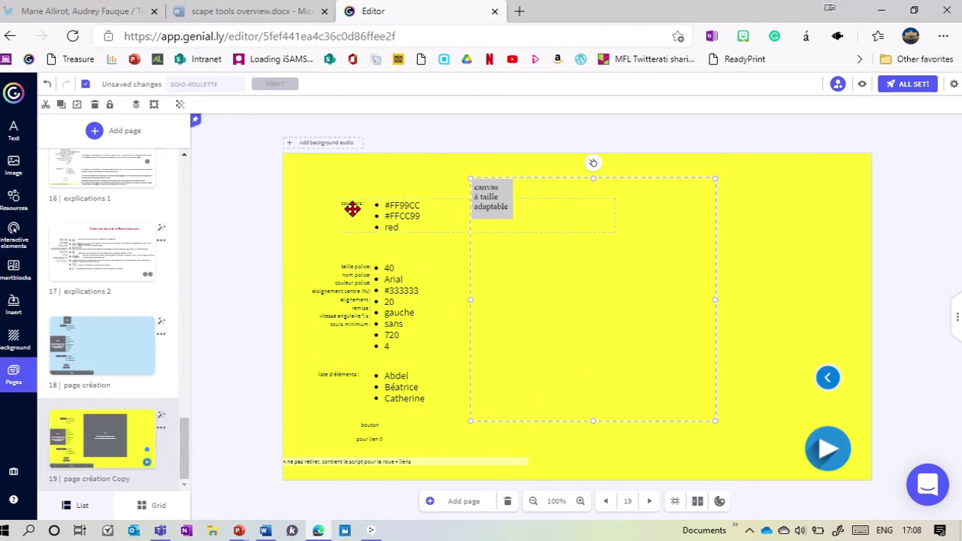
{"action": "left_click", "coordinate": [395, 205]}
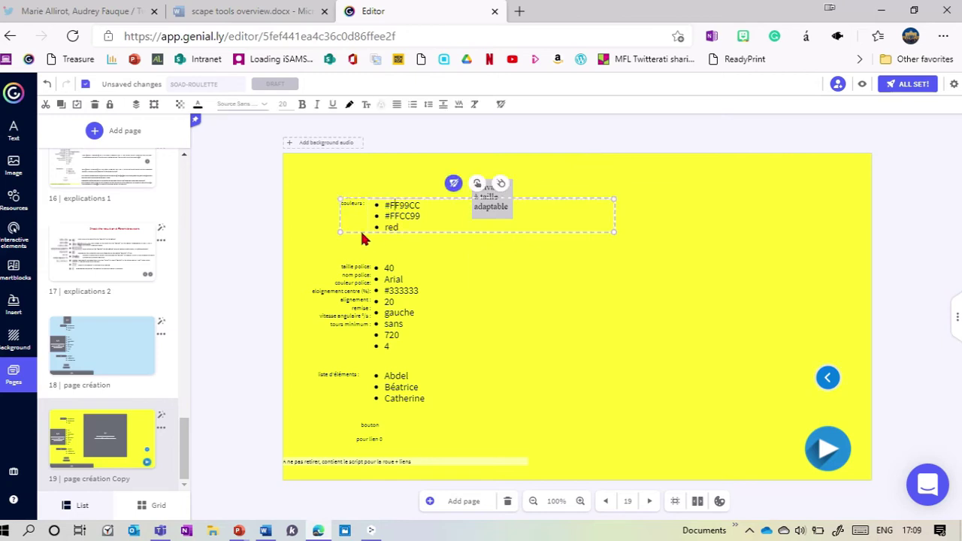
Replace the colour list entries with blue, red and green on separate lines.
{"action": "left_click", "coordinate": [413, 230]}
{"action": "left_click_drag", "start_coordinate": [391, 227], "coordinate": [385, 201]}
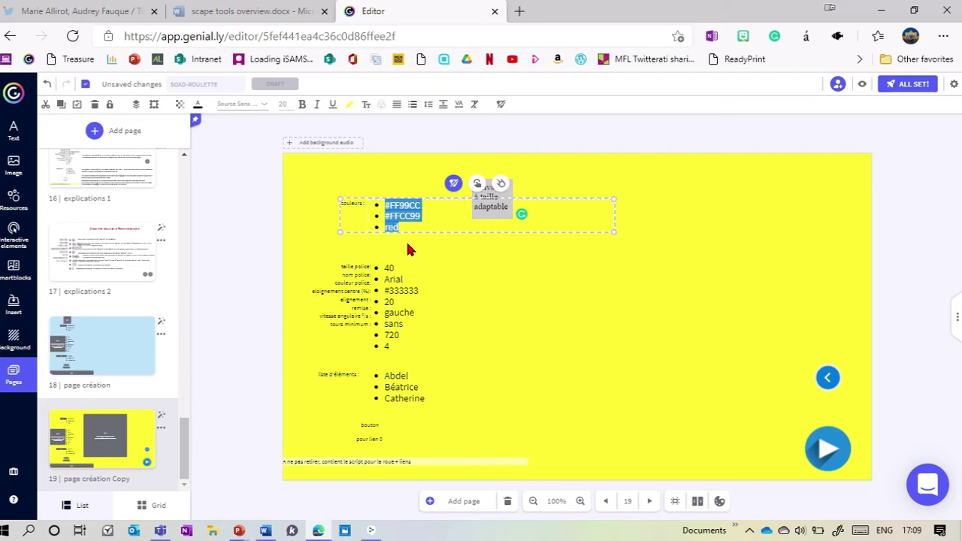
{"action": "type", "text": "blue"}
{"action": "key", "text": "Return"}
{"action": "type", "text": "red"}
{"action": "key", "text": "Return"}
{"action": "type", "text": "green"}
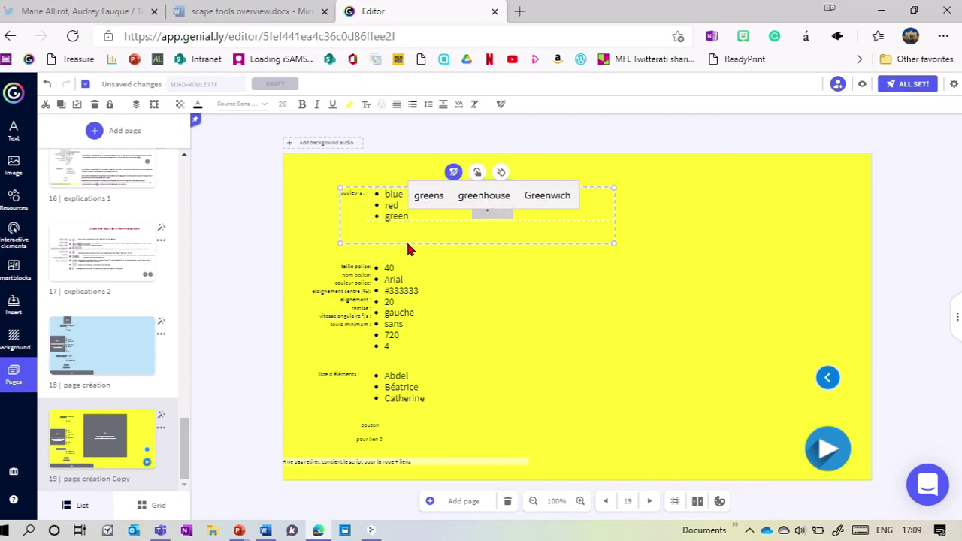
{"action": "key", "text": "Return"}
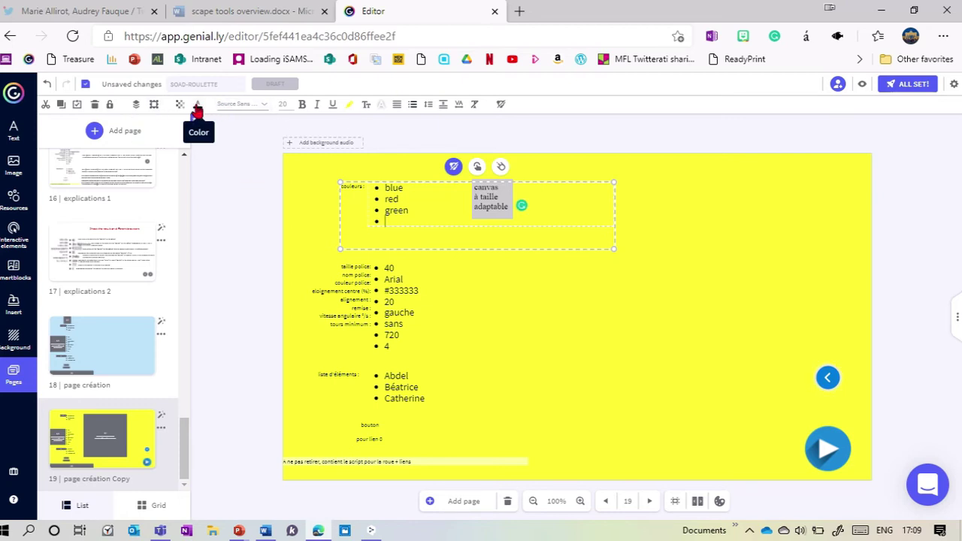
Copy #A32D2D from the colour picker and paste it as the fourth colour.
{"action": "left_click", "coordinate": [196, 107]}
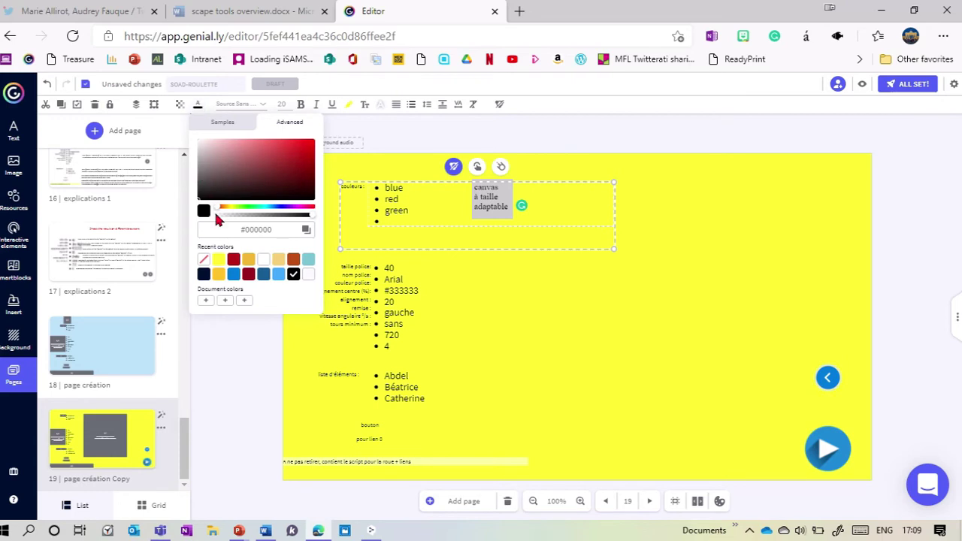
{"action": "left_click", "coordinate": [270, 160]}
{"action": "left_click", "coordinate": [282, 161]}
{"action": "left_click_drag", "start_coordinate": [278, 233], "coordinate": [215, 230]}
{"action": "key", "text": "ctrl+c"}
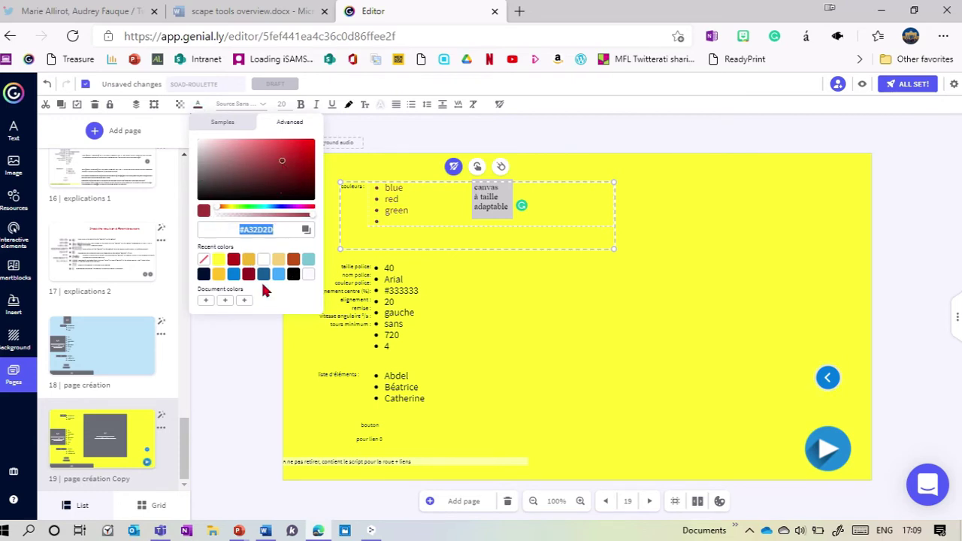
{"action": "left_click", "coordinate": [400, 220]}
{"action": "key", "text": "ctrl+v"}
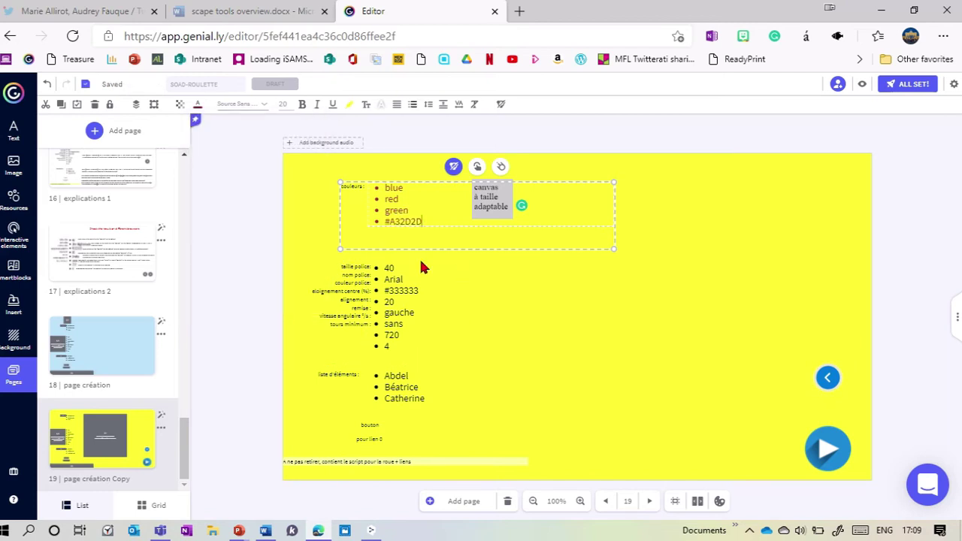
{"action": "left_click", "coordinate": [286, 252]}
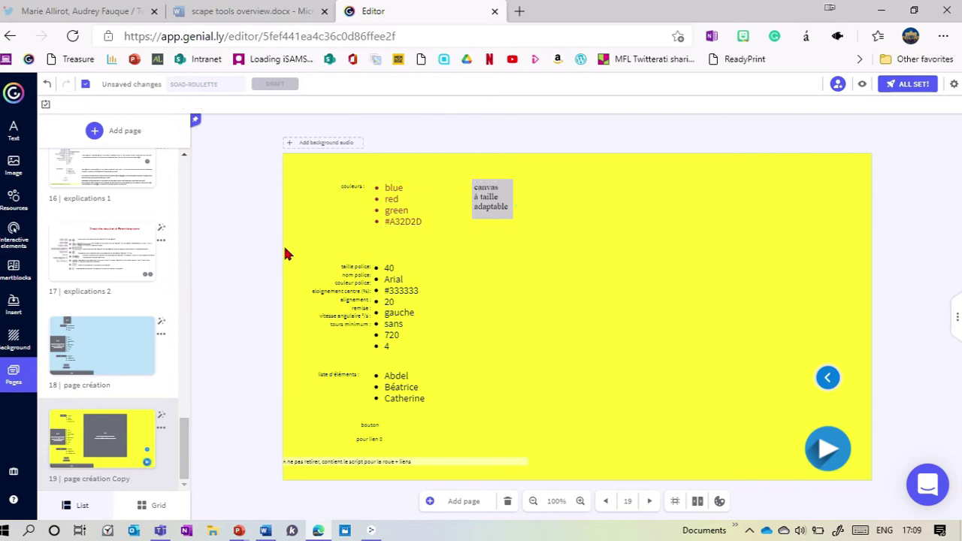
Replace the names list with horse, dog, cat, mouse and enlarge its box slightly.
{"action": "double_click", "coordinate": [391, 374]}
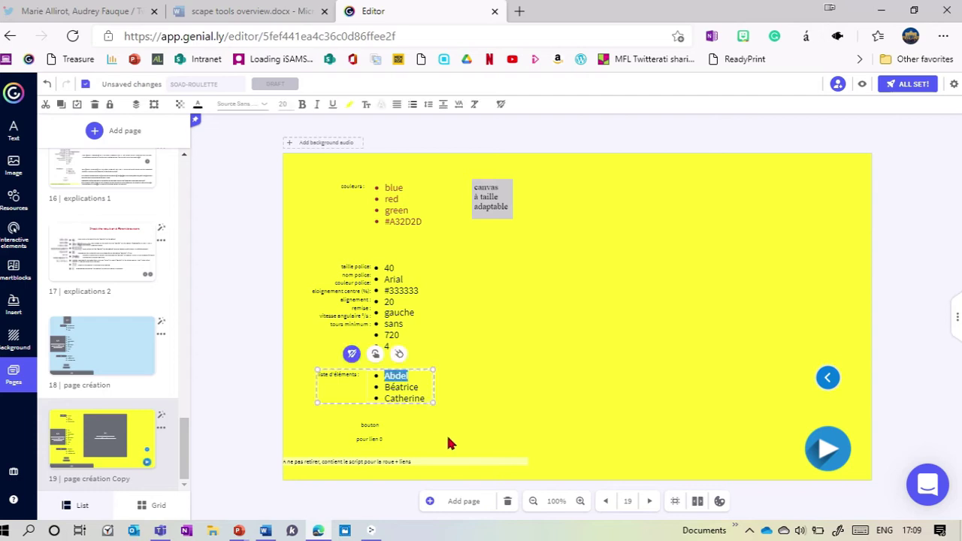
{"action": "left_click_drag", "start_coordinate": [424, 398], "coordinate": [382, 375]}
{"action": "key", "text": "BackSpace"}
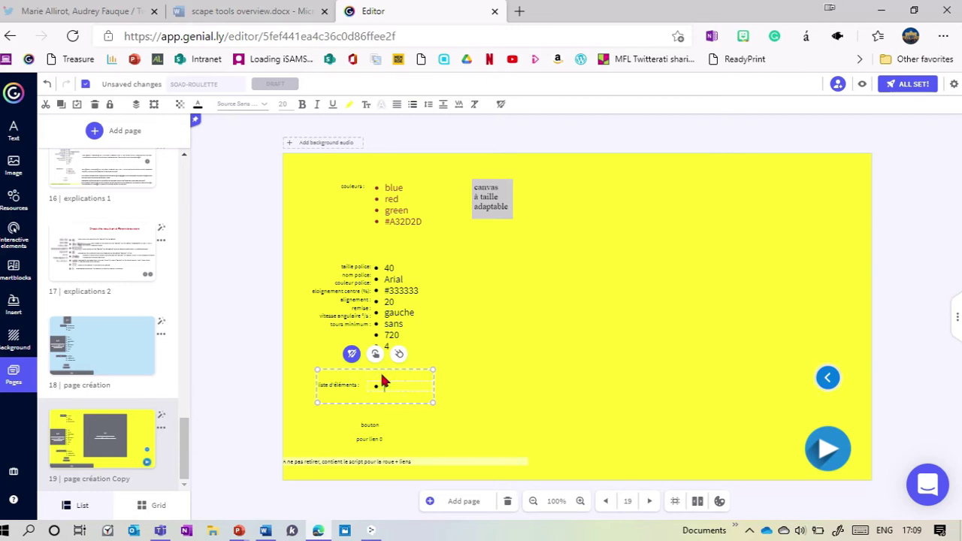
{"action": "type", "text": "horse"}
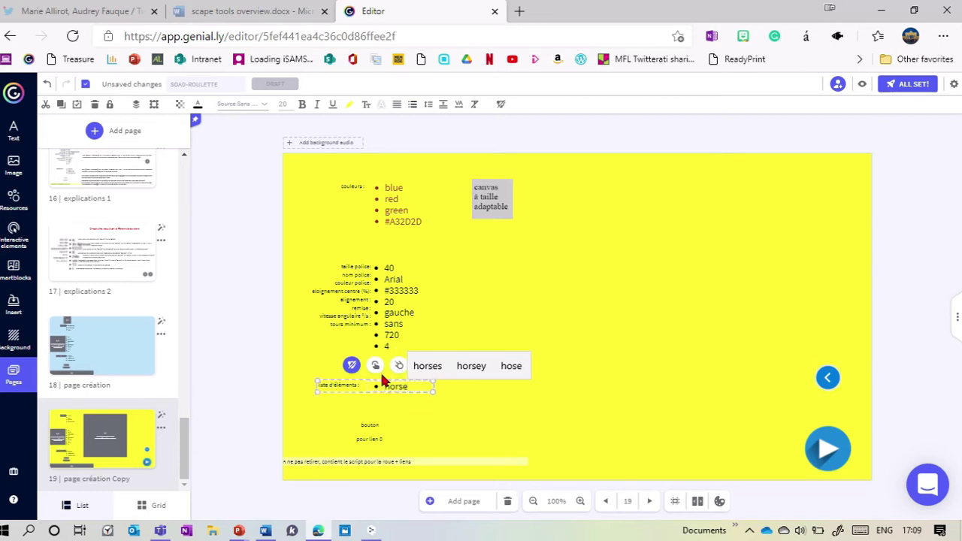
{"action": "key", "text": "Return"}
{"action": "type", "text": "dog"}
{"action": "key", "text": "Return"}
{"action": "type", "text": "cat"}
{"action": "key", "text": "Return"}
{"action": "type", "text": "mouse"}
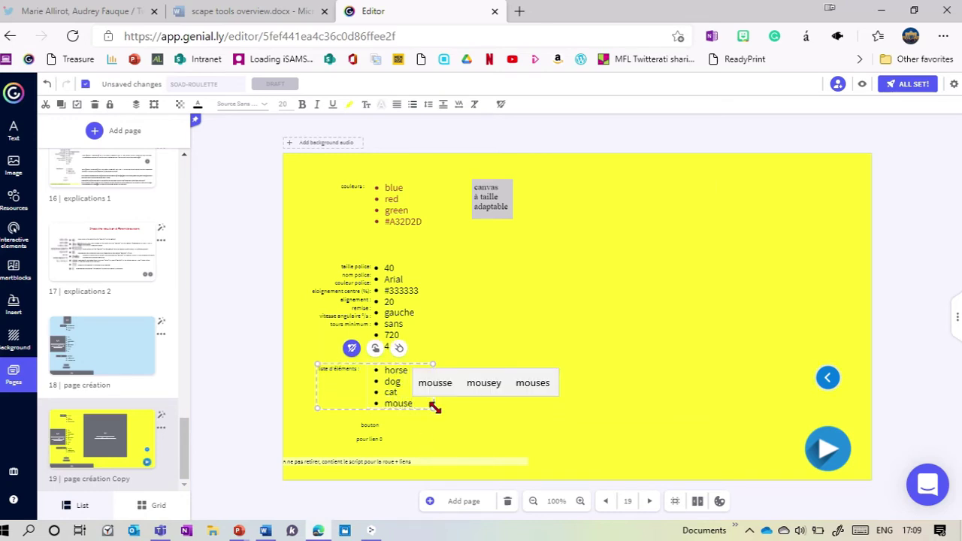
{"action": "left_click_drag", "start_coordinate": [434, 406], "coordinate": [382, 399]}
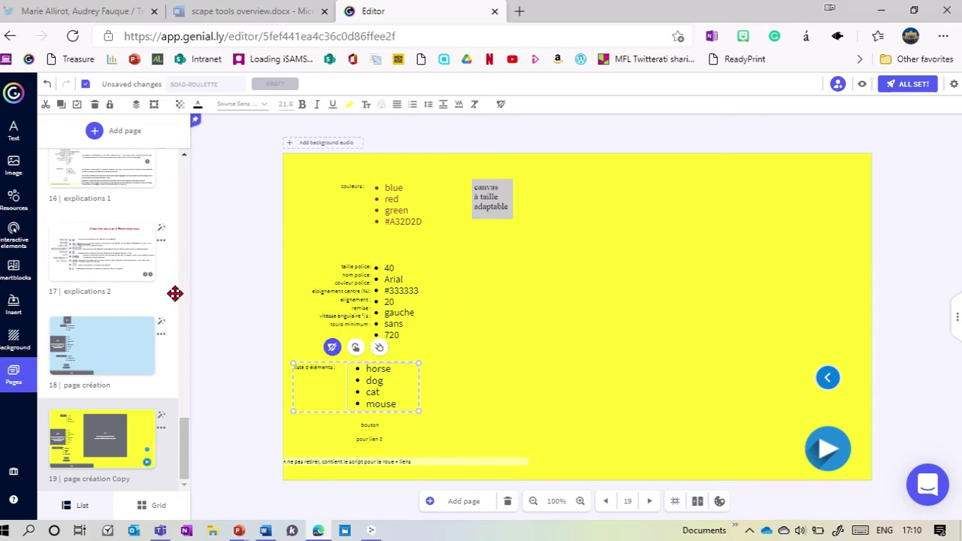
{"action": "left_click", "coordinate": [13, 132]}
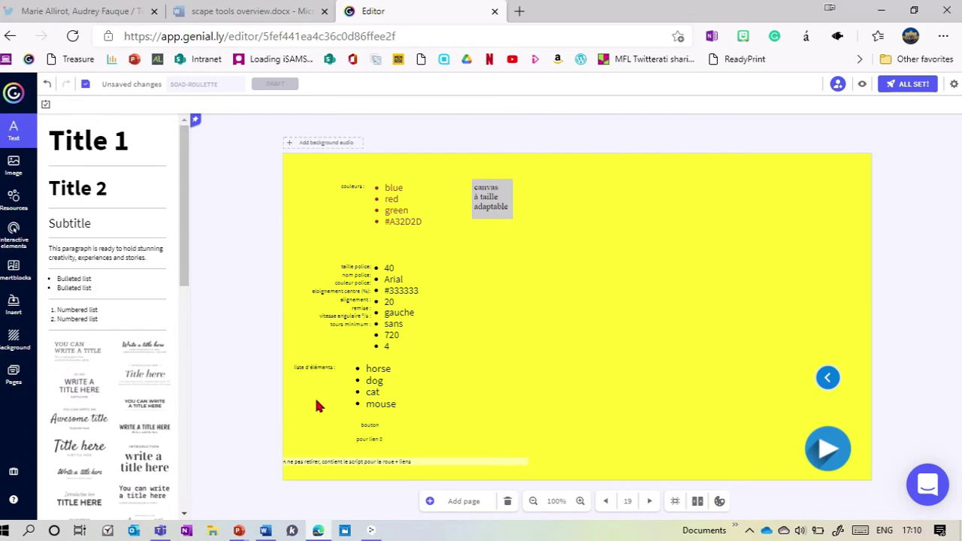
Drag the 'bouton' label right and down, away from the animal list.
{"action": "left_click", "coordinate": [311, 371]}
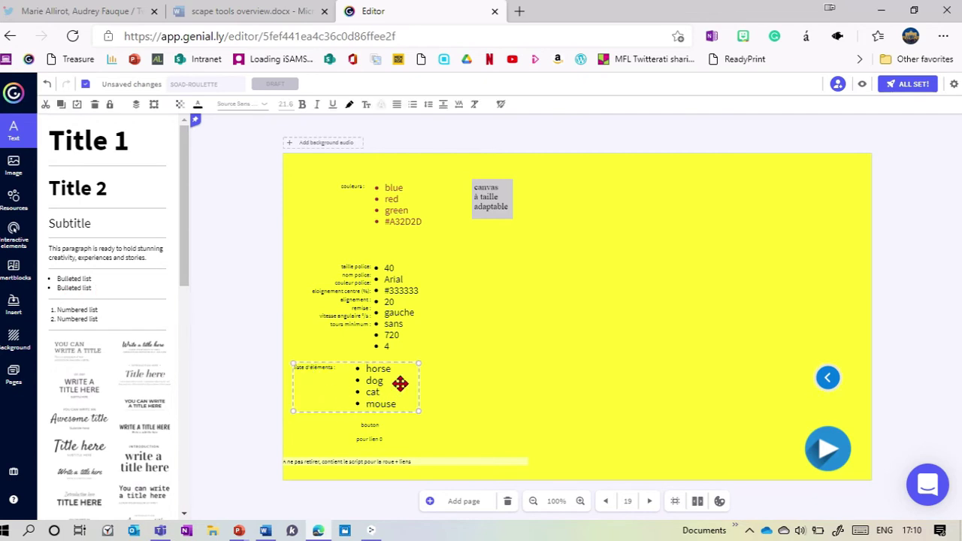
{"action": "scroll", "coordinate": [303, 376], "scroll_direction": "up", "scroll_amount": 5}
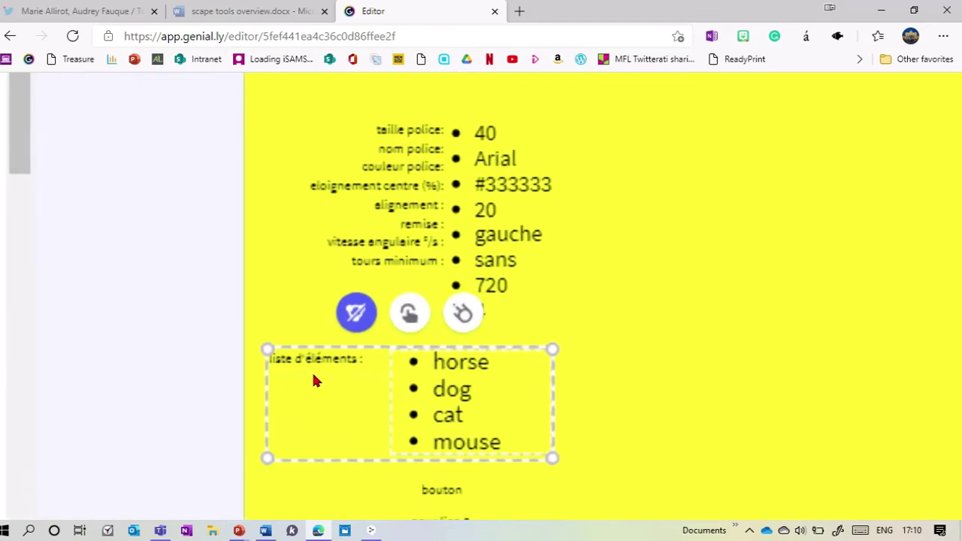
{"action": "scroll", "coordinate": [313, 375], "scroll_direction": "up", "scroll_amount": 1}
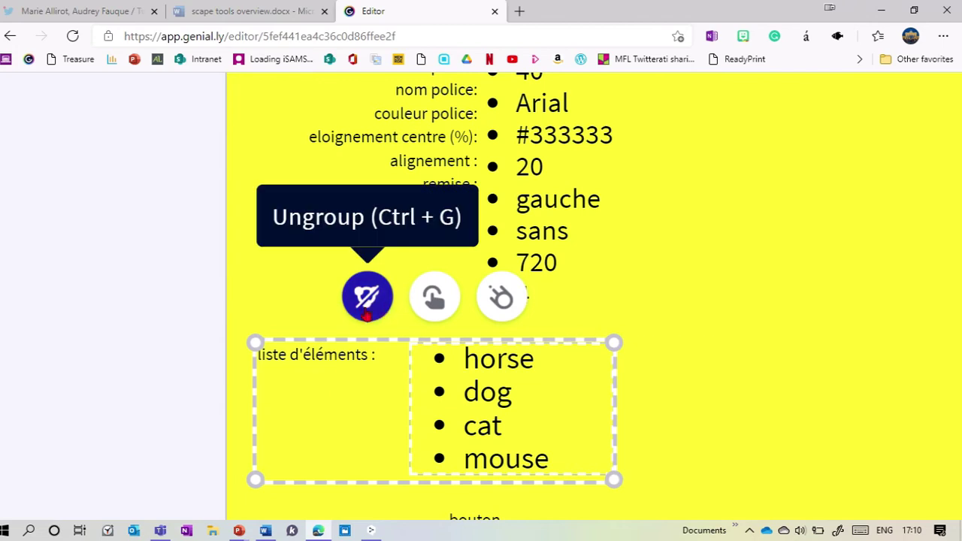
{"action": "scroll", "coordinate": [361, 419], "scroll_direction": "down", "scroll_amount": 2}
{"action": "scroll", "coordinate": [361, 419], "scroll_direction": "down", "scroll_amount": 2}
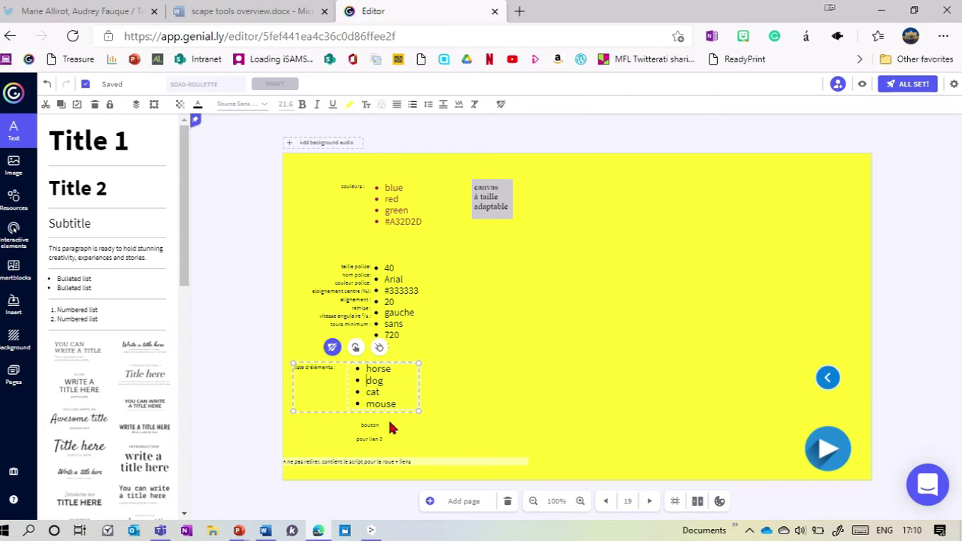
{"action": "left_click_drag", "start_coordinate": [374, 425], "coordinate": [593, 429]}
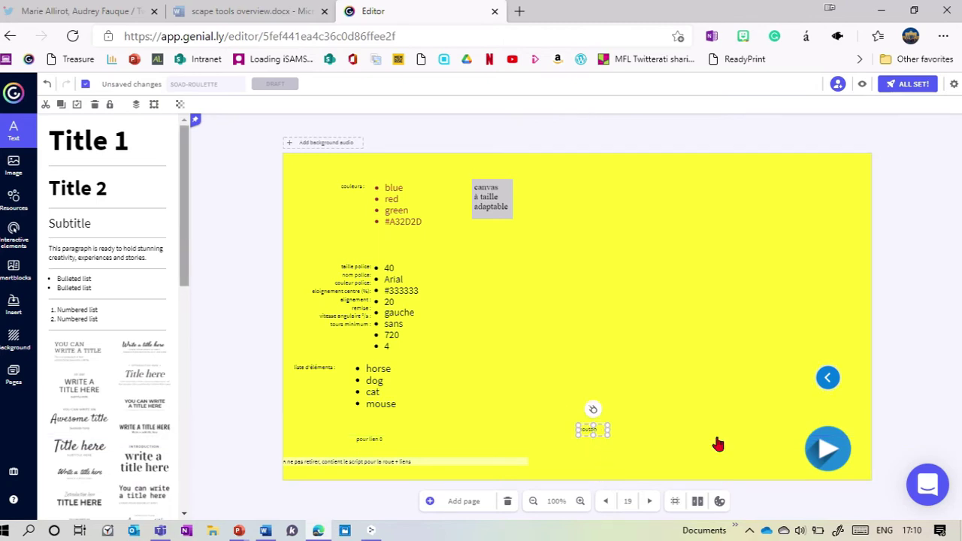
Stretch the bouton label and group the play button at the page's bottom right.
{"action": "left_click_drag", "start_coordinate": [593, 434], "coordinate": [827, 449]}
{"action": "left_click_drag", "start_coordinate": [874, 423], "coordinate": [781, 482]}
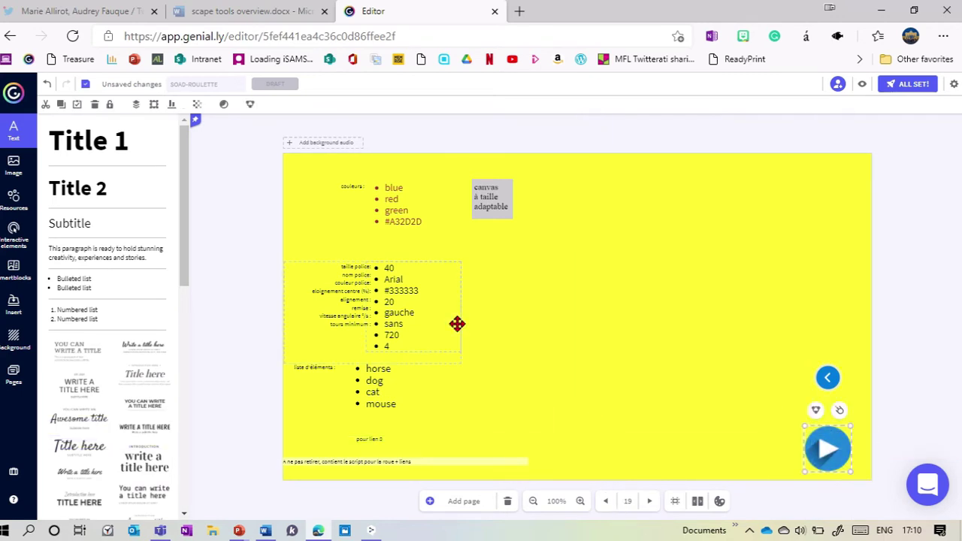
{"action": "left_click", "coordinate": [817, 410]}
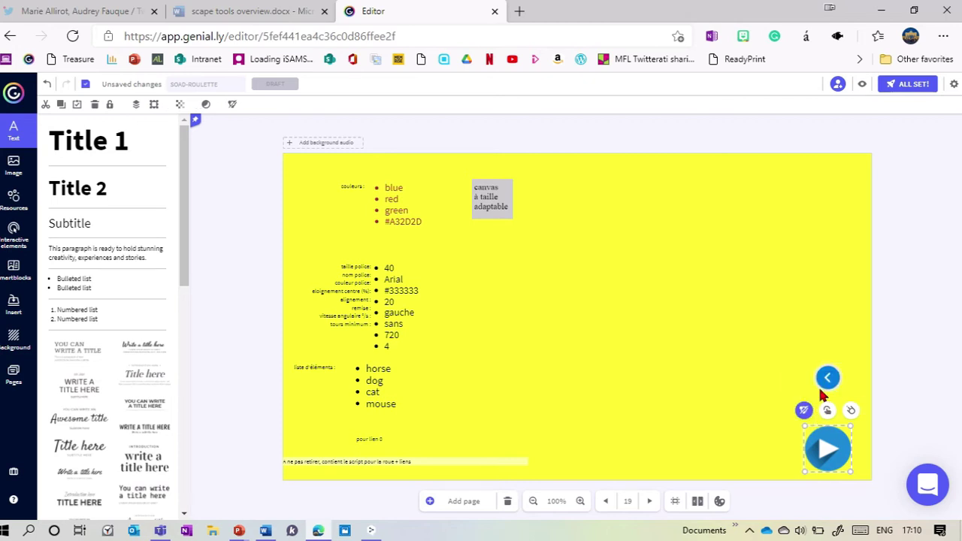
Place the blue back-arrow circle midway along the wheel canvas's right edge.
{"action": "left_click_drag", "start_coordinate": [819, 378], "coordinate": [729, 302]}
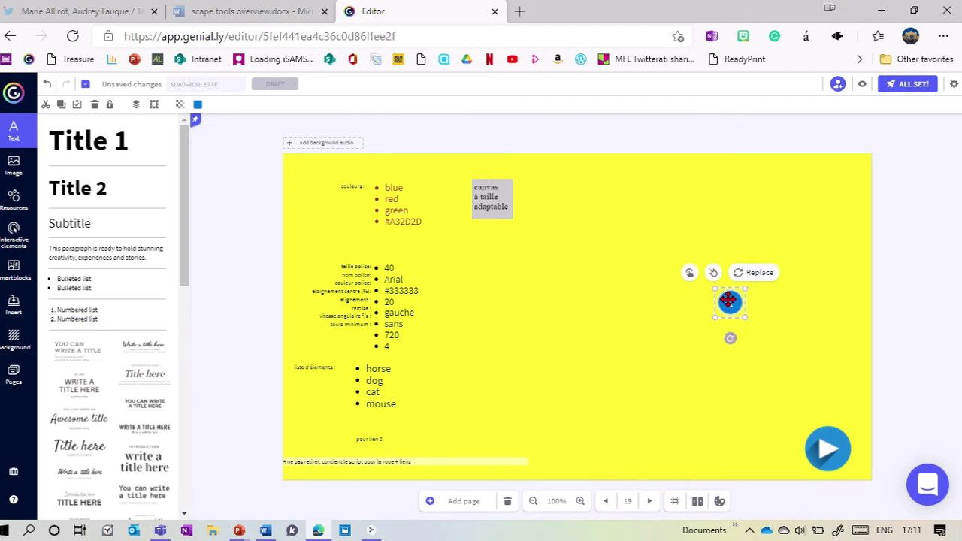
{"action": "left_click", "coordinate": [13, 374]}
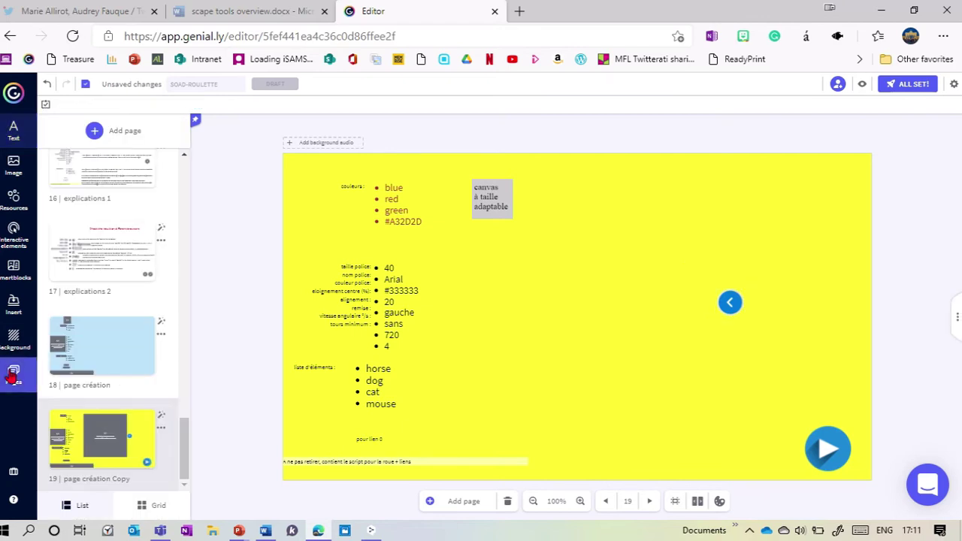
{"action": "left_click", "coordinate": [540, 303]}
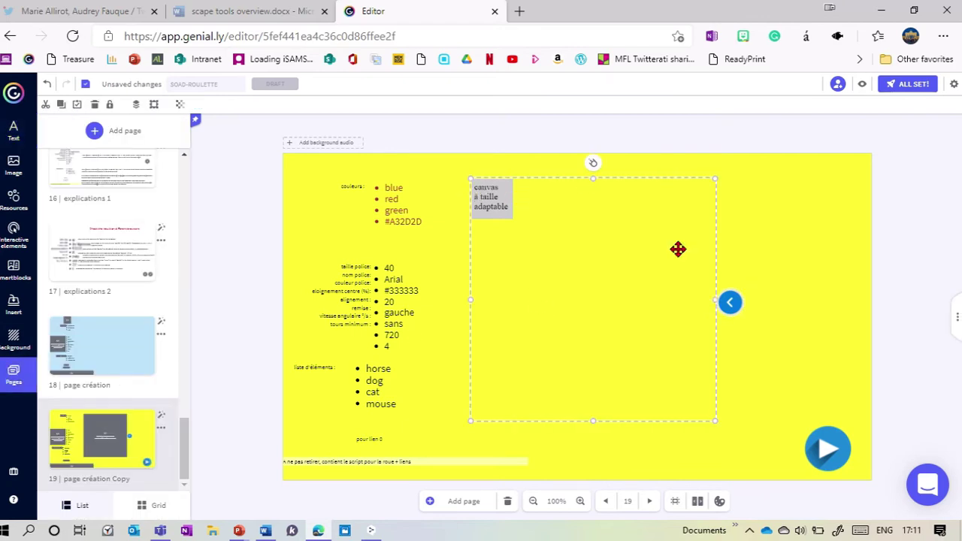
{"action": "left_click_drag", "start_coordinate": [733, 303], "coordinate": [735, 308]}
{"action": "left_click", "coordinate": [631, 290]}
{"action": "key", "text": "Delete"}
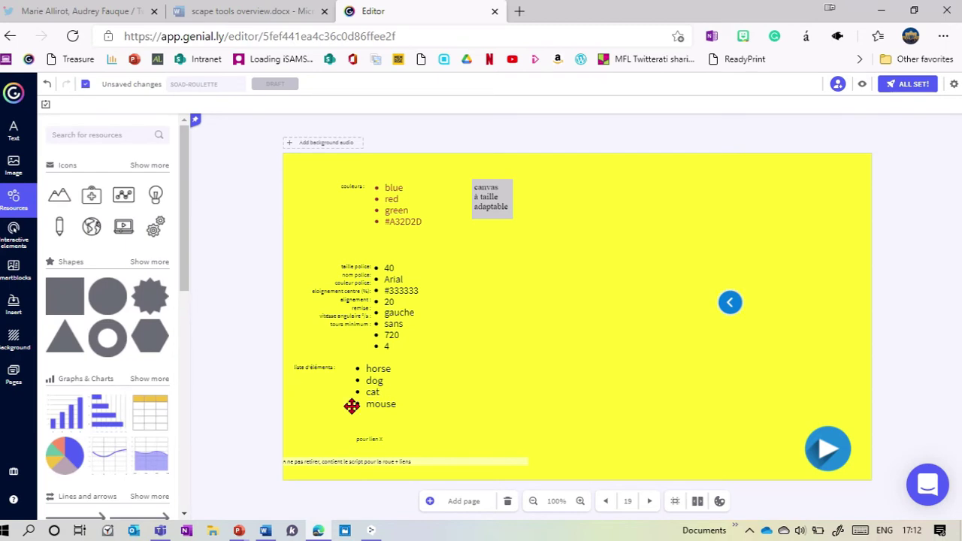
Select the 'pour lien X' label, then open page 3, 'exemple 2 avec liens', from the Pages list.
{"action": "scroll", "coordinate": [357, 451], "scroll_direction": "up", "scroll_amount": 3, "text": "ctrl"}
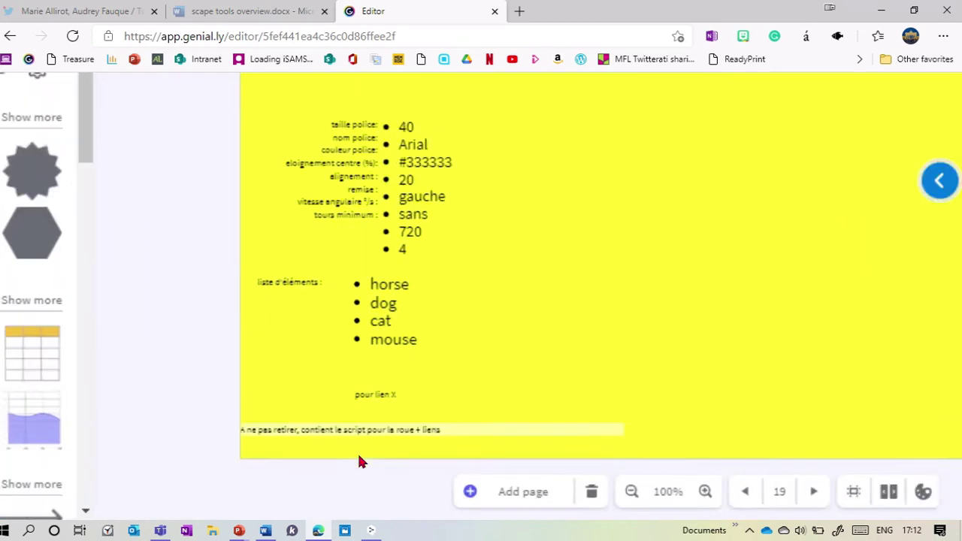
{"action": "scroll", "coordinate": [358, 461], "scroll_direction": "up", "scroll_amount": 2, "text": "ctrl"}
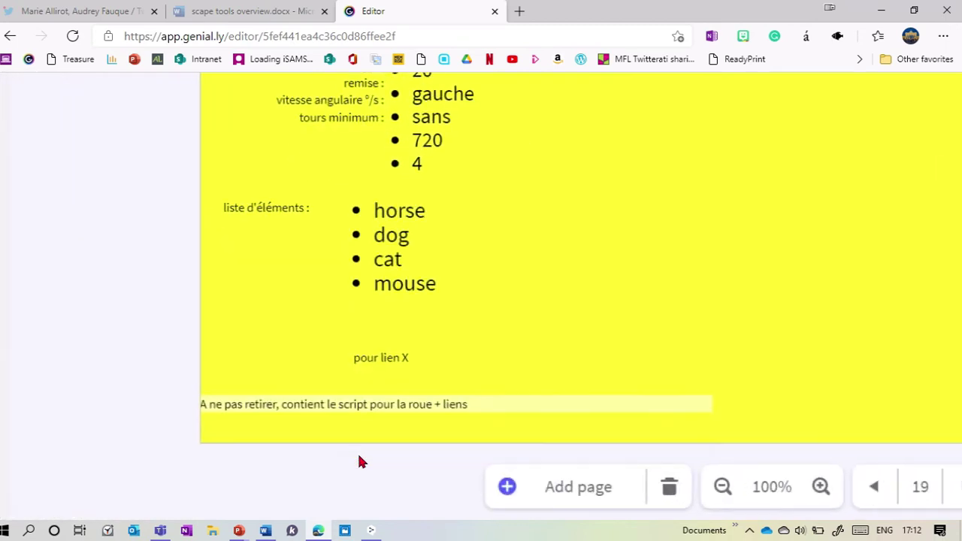
{"action": "left_click", "coordinate": [388, 367]}
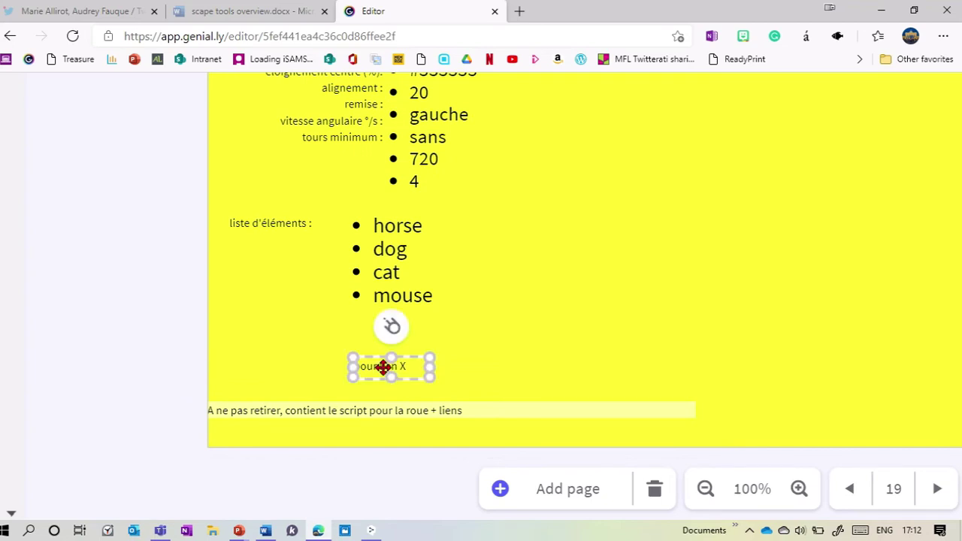
{"action": "scroll", "coordinate": [383, 367], "scroll_direction": "down", "scroll_amount": 3, "text": "ctrl"}
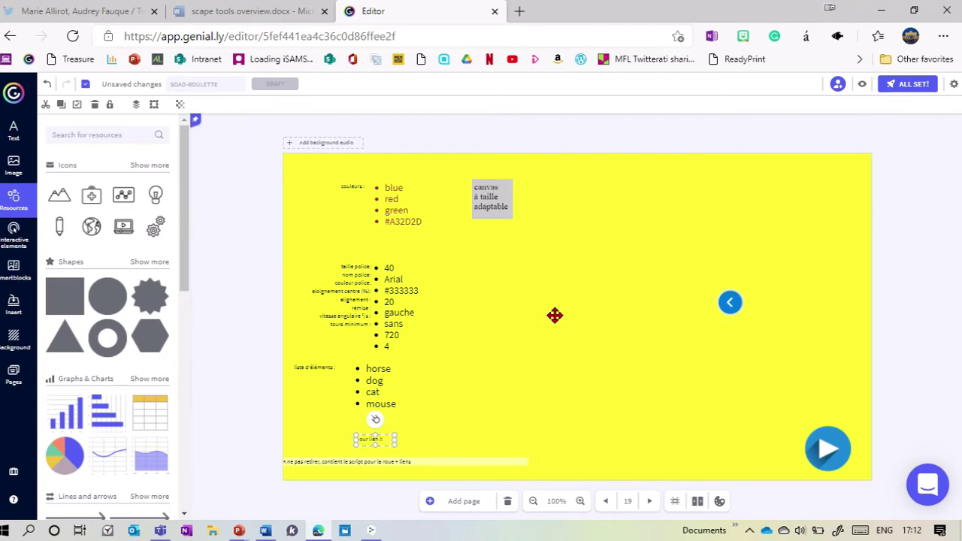
{"action": "left_click", "coordinate": [13, 373]}
{"action": "left_click_drag", "start_coordinate": [184, 442], "coordinate": [200, 209]}
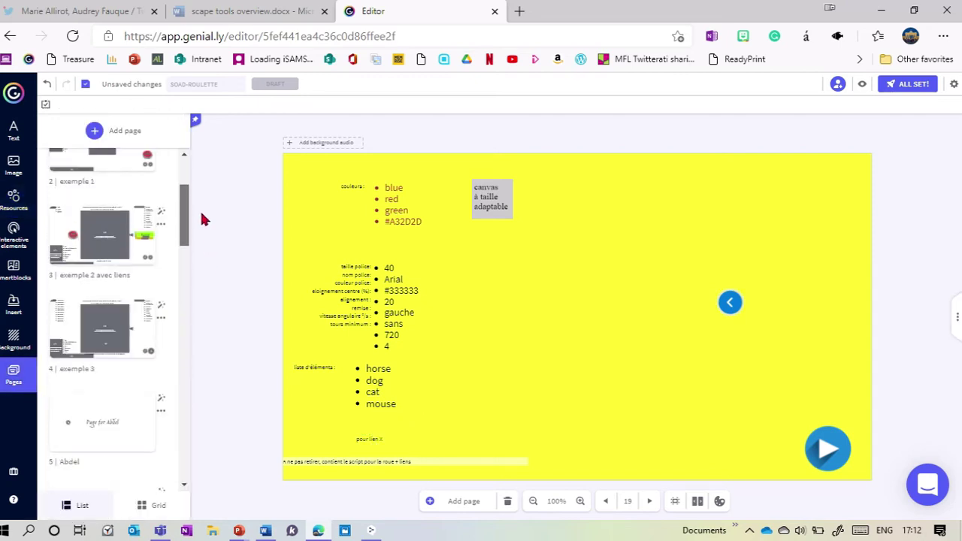
{"action": "left_click", "coordinate": [106, 247]}
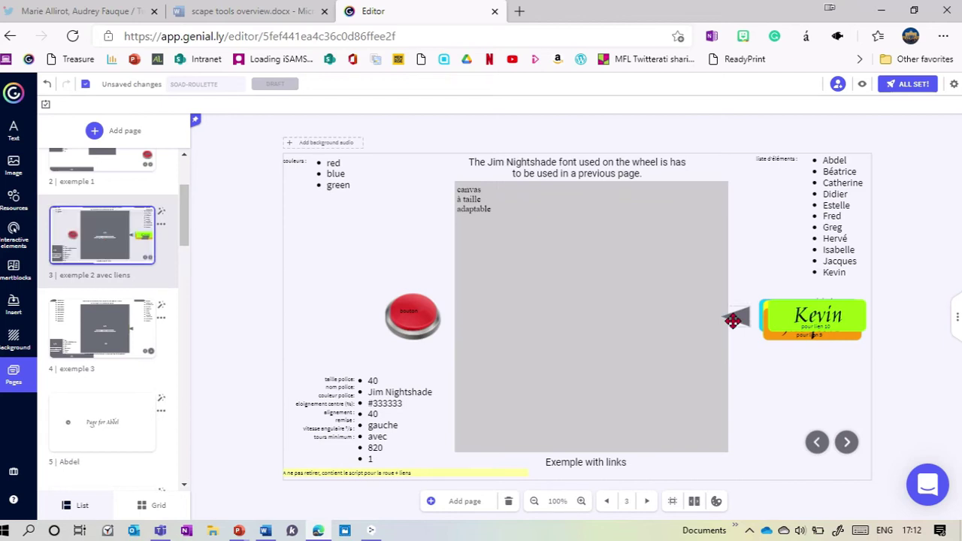
{"action": "left_click_drag", "start_coordinate": [787, 320], "coordinate": [781, 380]}
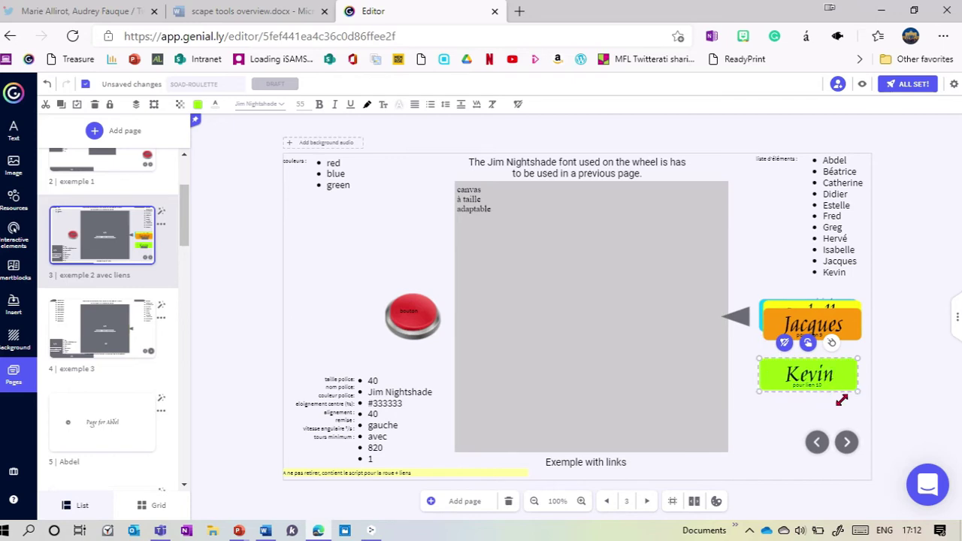
{"action": "left_click_drag", "start_coordinate": [805, 378], "coordinate": [811, 325]}
{"action": "left_click_drag", "start_coordinate": [185, 224], "coordinate": [183, 456]}
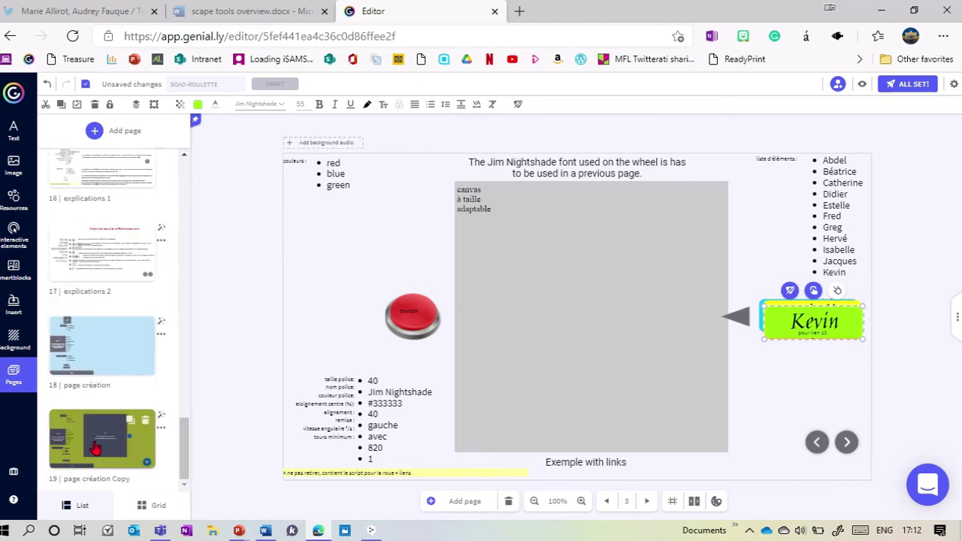
{"action": "left_click", "coordinate": [105, 442]}
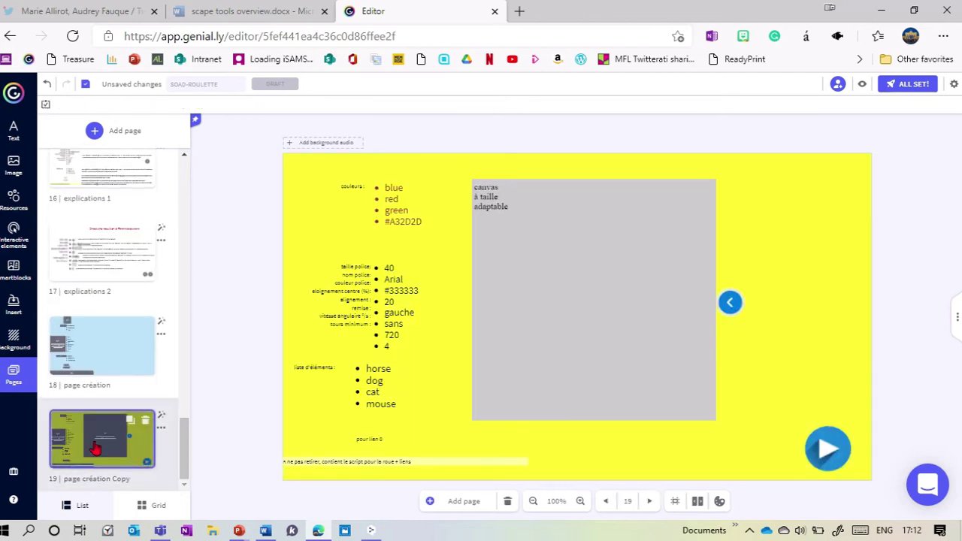
{"action": "left_click", "coordinate": [368, 438]}
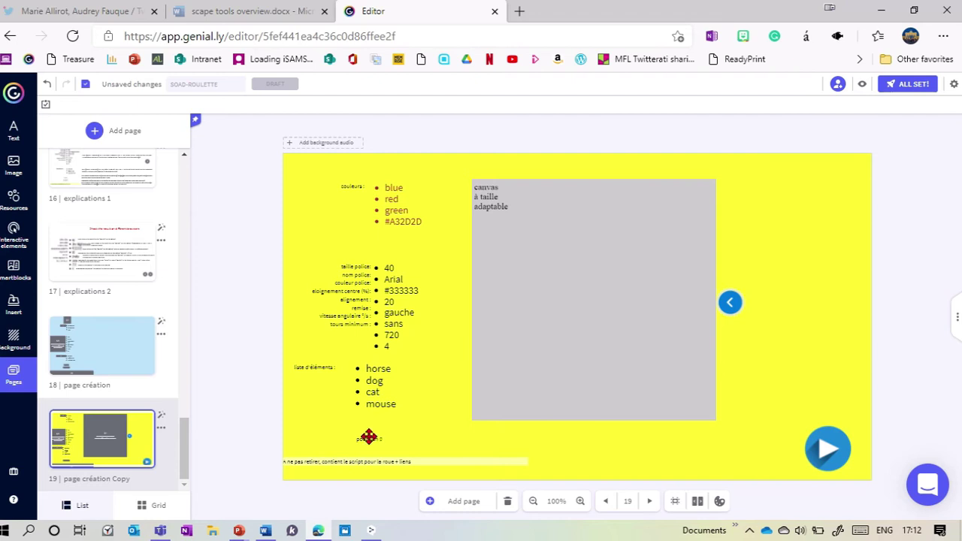
Move the 'pour lien 0' label to the page's right side and browse the resource panels.
{"action": "left_click_drag", "start_coordinate": [595, 439], "coordinate": [792, 248]}
{"action": "left_click", "coordinate": [14, 165]}
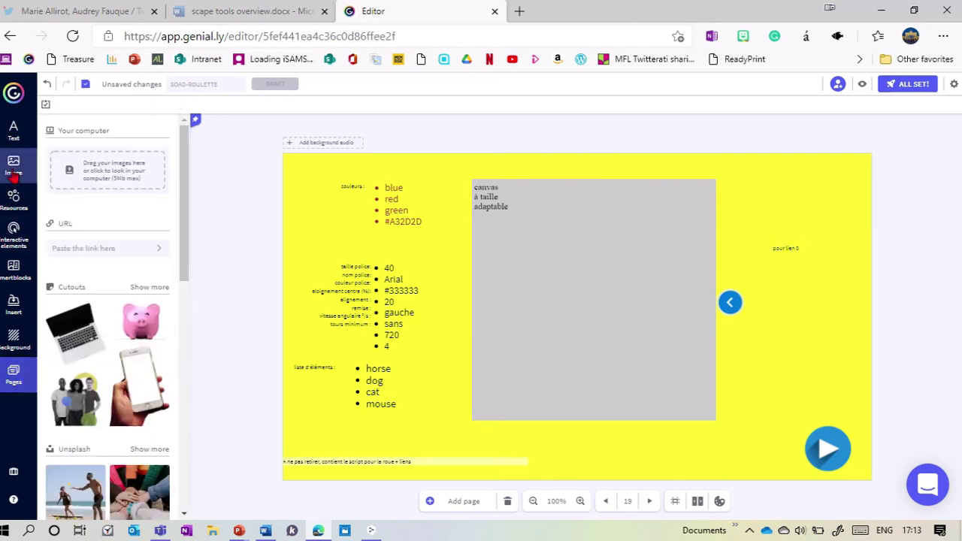
{"action": "left_click", "coordinate": [10, 211]}
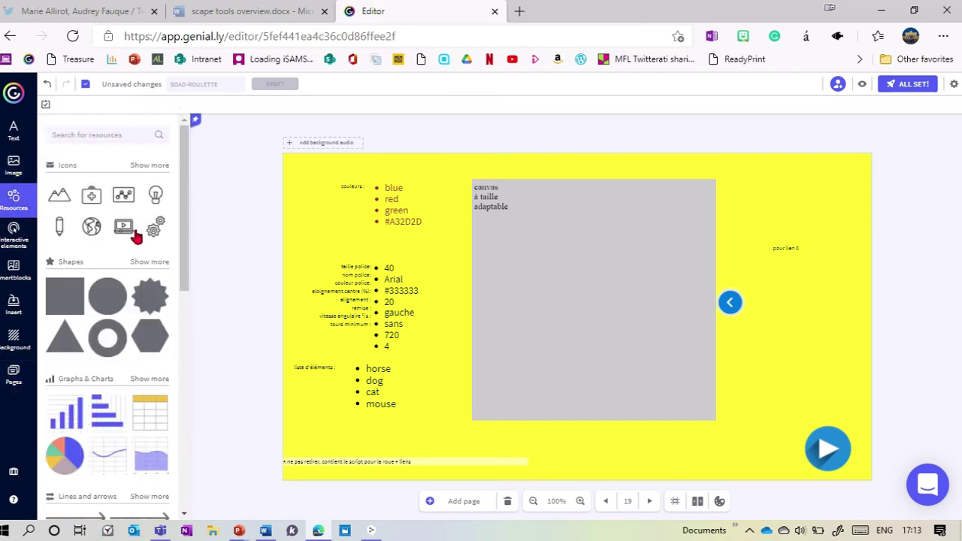
{"action": "left_click", "coordinate": [16, 236]}
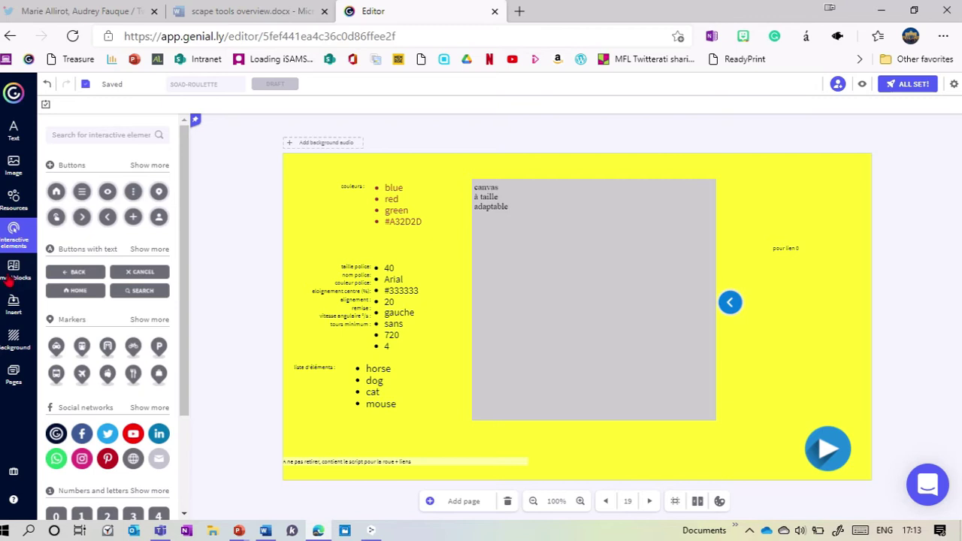
{"action": "left_click", "coordinate": [7, 279]}
{"action": "left_click", "coordinate": [12, 172]}
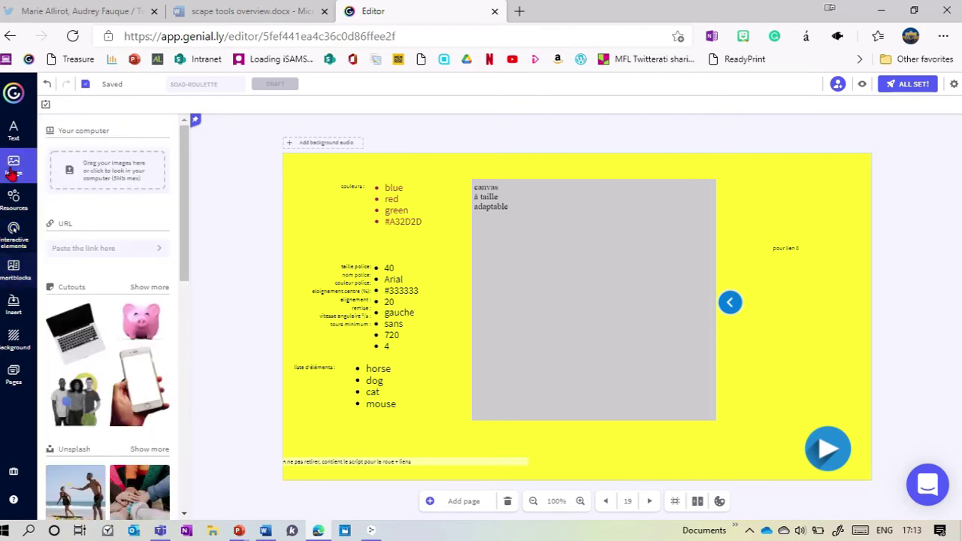
{"action": "scroll", "coordinate": [165, 275], "scroll_direction": "down", "scroll_amount": 5}
{"action": "mouse_move", "coordinate": [185, 345]}
{"action": "left_mouse_down"}
{"action": "mouse_move", "coordinate": [186, 397]}
{"action": "mouse_move", "coordinate": [187, 347]}
{"action": "left_mouse_up"}
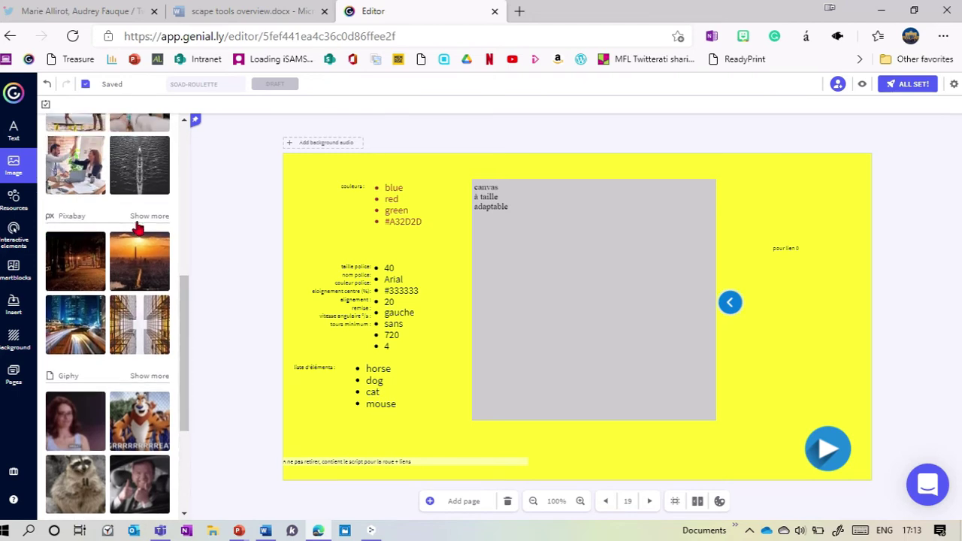
Search Pixabay for 'horse', insert the white horse photo and place the label beside it.
{"action": "left_click", "coordinate": [140, 218]}
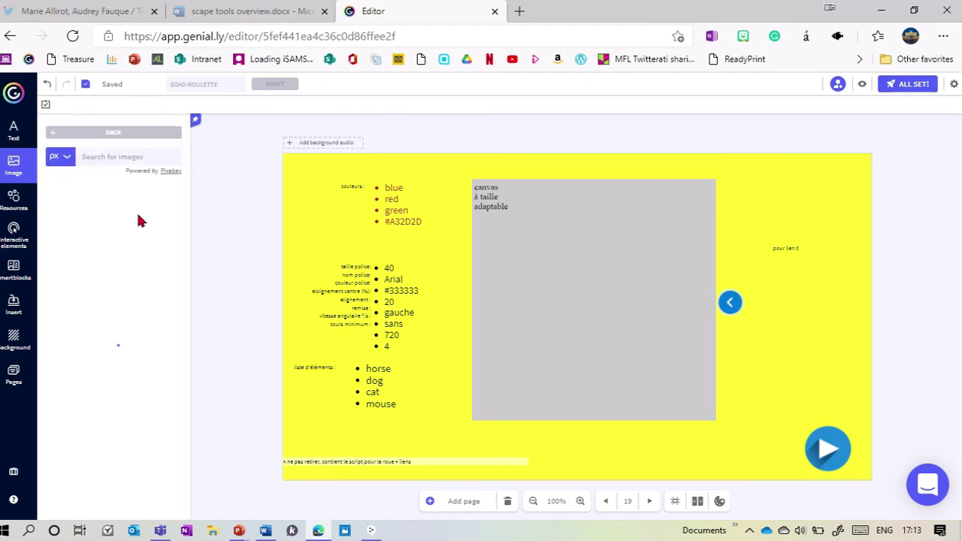
{"action": "left_click", "coordinate": [102, 156]}
{"action": "type", "text": "horse"}
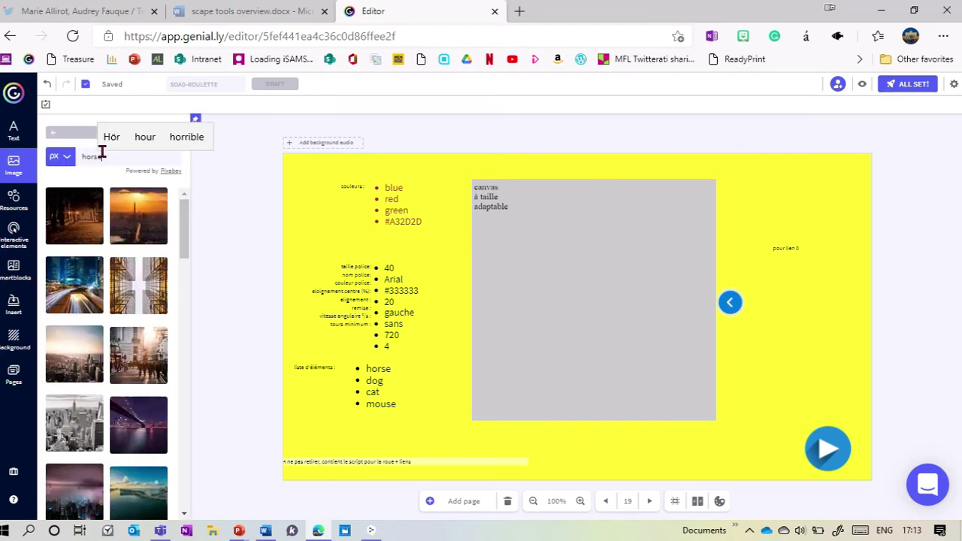
{"action": "key", "text": "Return"}
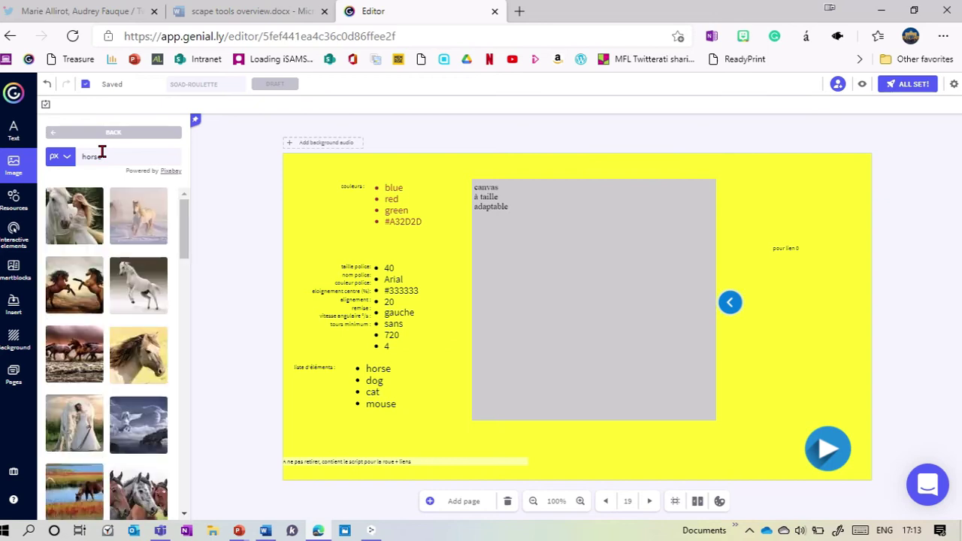
{"action": "left_click", "coordinate": [139, 283]}
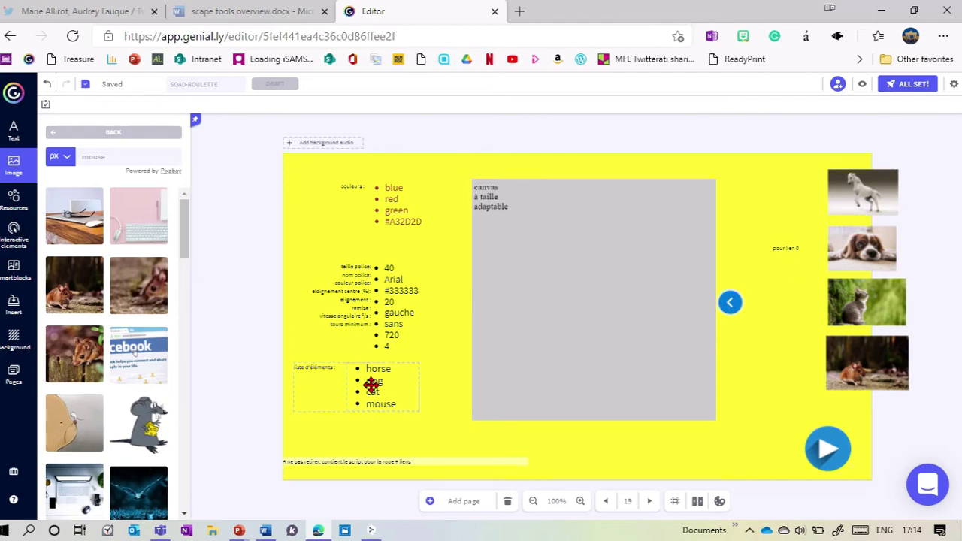
{"action": "left_click_drag", "start_coordinate": [789, 248], "coordinate": [799, 192]}
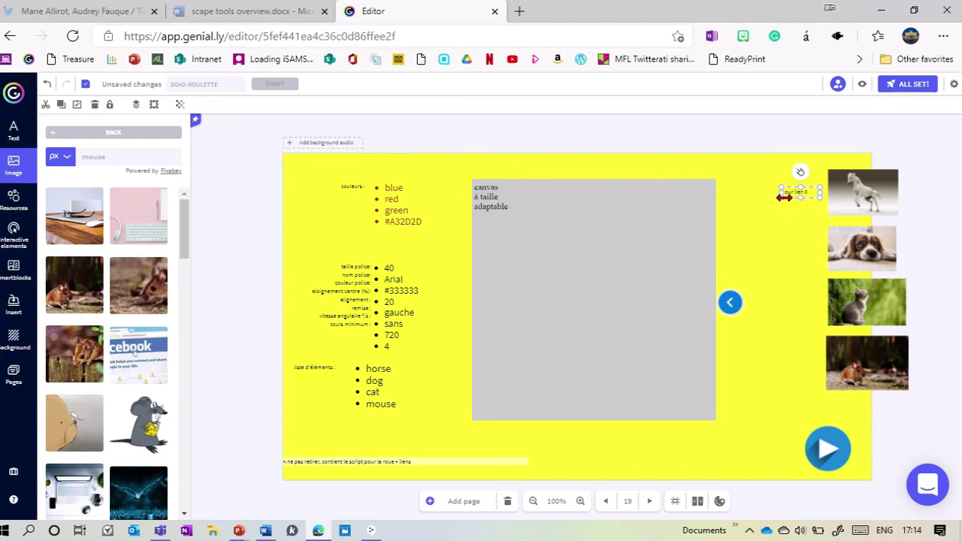
Widen and duplicate the 'pour lien' label, placing one copy on the horse photo.
{"action": "left_click_drag", "start_coordinate": [784, 196], "coordinate": [751, 199]}
{"action": "key", "text": "ctrl+d"}
{"action": "left_click_drag", "start_coordinate": [769, 195], "coordinate": [767, 245]}
{"action": "left_click_drag", "start_coordinate": [751, 197], "coordinate": [842, 197]}
{"action": "left_click_drag", "start_coordinate": [844, 196], "coordinate": [845, 194]}
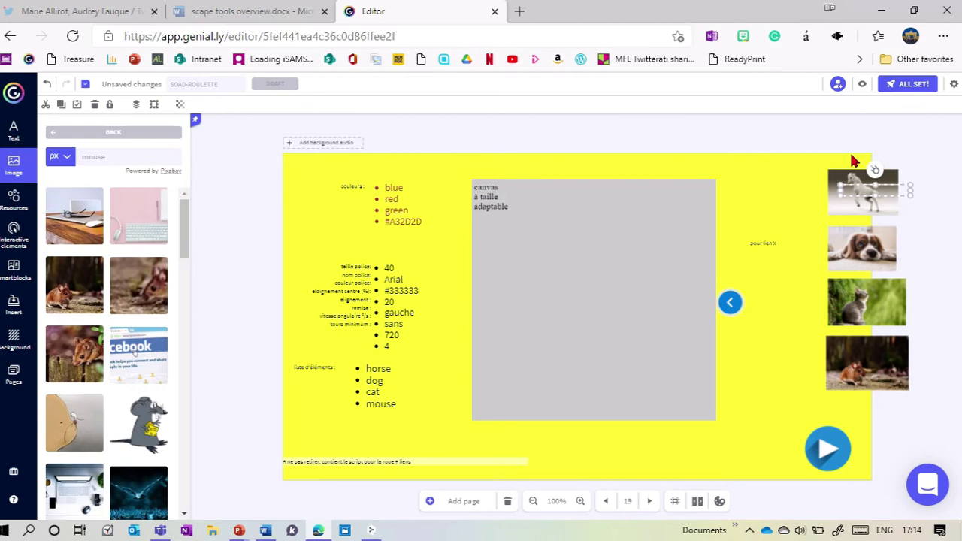
{"action": "left_click_drag", "start_coordinate": [930, 138], "coordinate": [827, 217]}
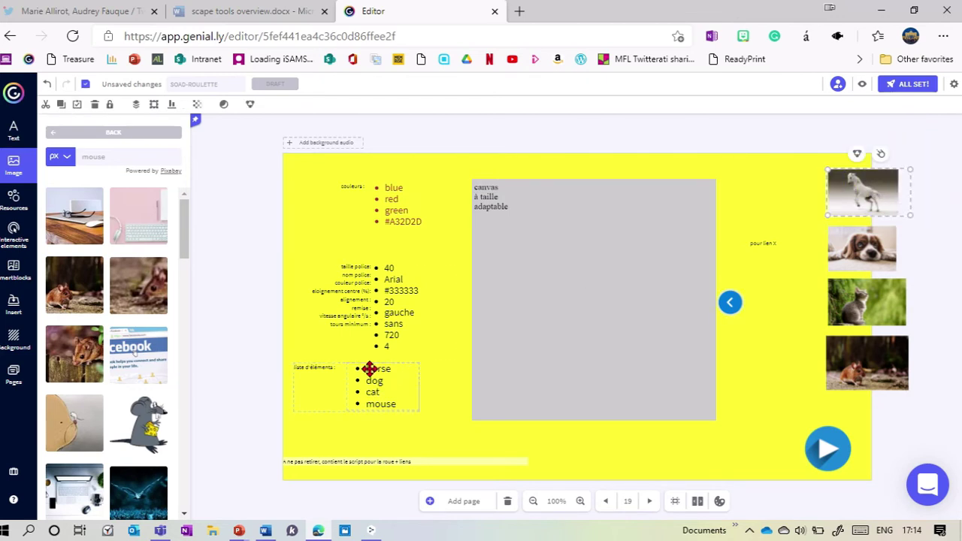
{"action": "left_click", "coordinate": [858, 157]}
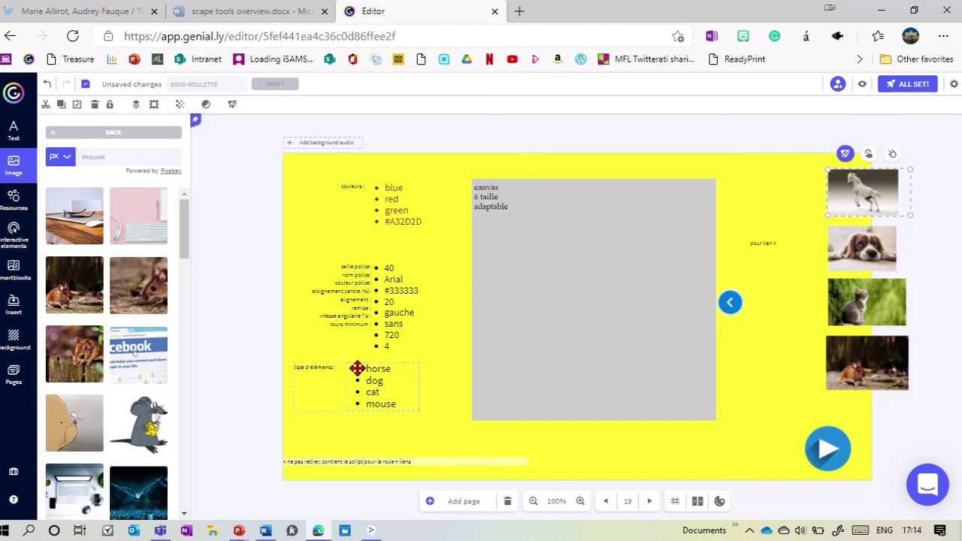
Place the remaining 'pour lien' labels on the dog, cat and mouse photos.
{"action": "left_click", "coordinate": [766, 245]}
{"action": "left_click_drag", "start_coordinate": [772, 246], "coordinate": [775, 363]}
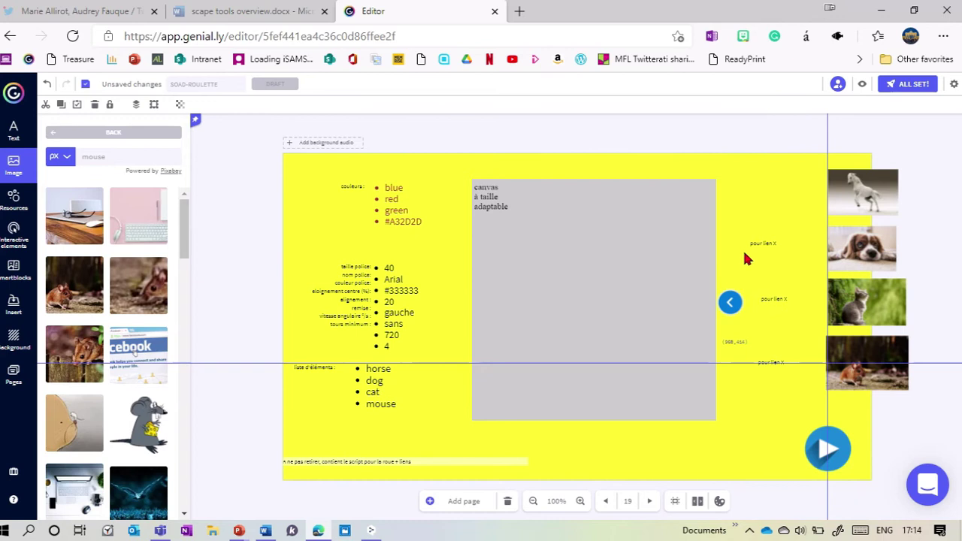
{"action": "left_click_drag", "start_coordinate": [756, 243], "coordinate": [911, 239]}
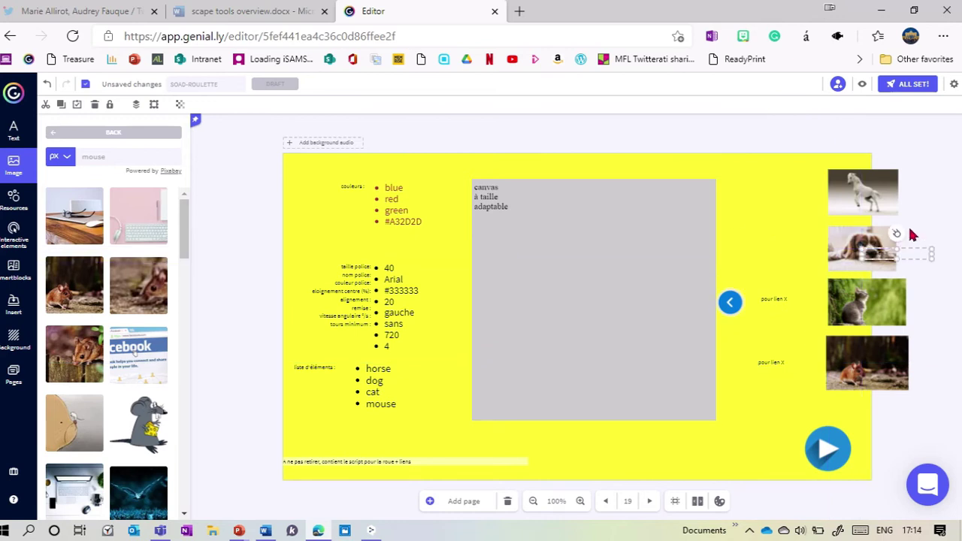
{"action": "left_click", "coordinate": [887, 252], "text": "shift"}
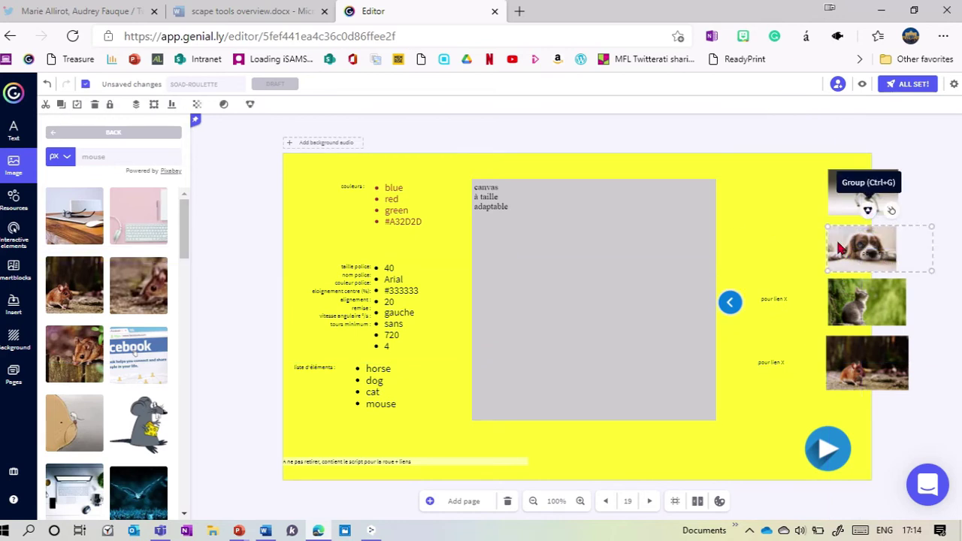
{"action": "left_click_drag", "start_coordinate": [780, 299], "coordinate": [819, 310]}
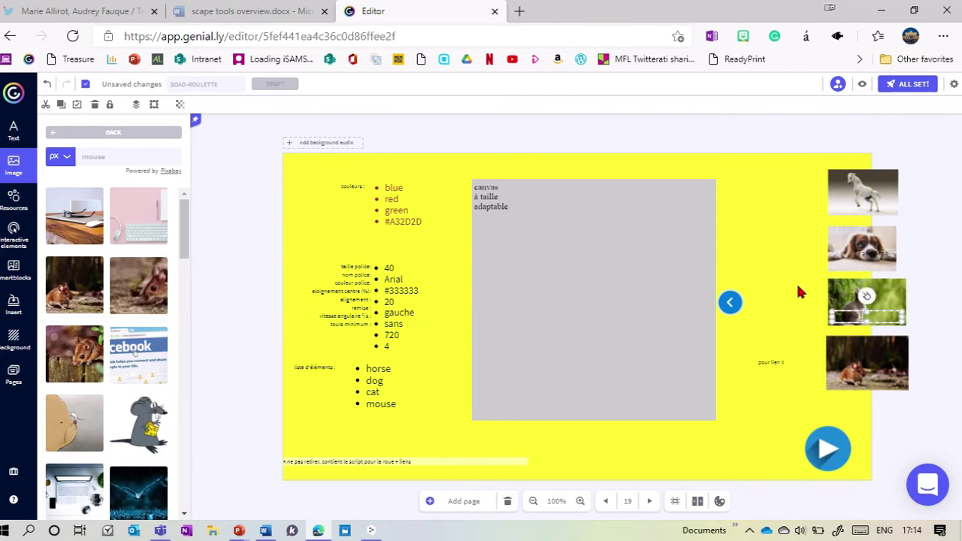
{"action": "left_click", "coordinate": [835, 314], "text": "shift"}
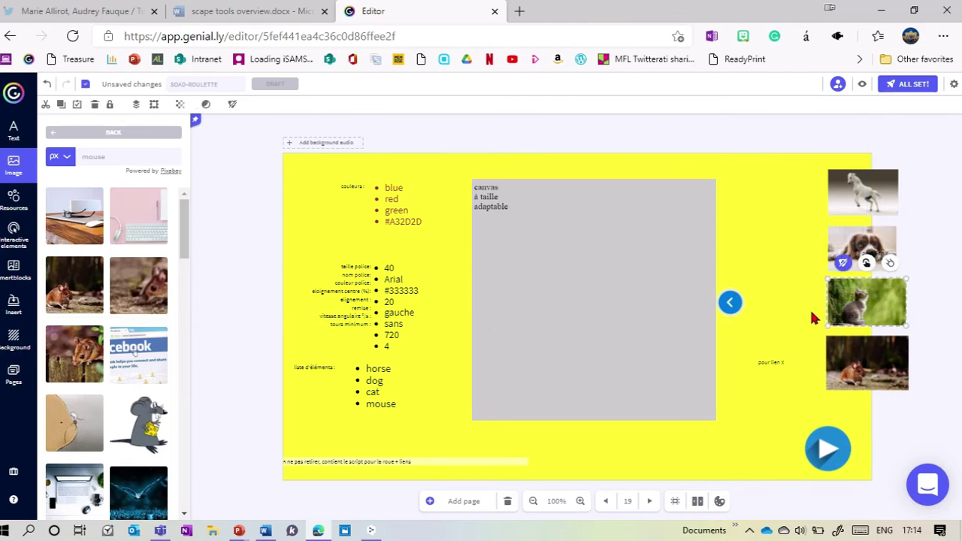
{"action": "left_click", "coordinate": [770, 359]}
{"action": "left_click_drag", "start_coordinate": [767, 362], "coordinate": [924, 335]}
Stack the mouse, dog and horse photos on the cat's spot beside the wheel, then preview.
{"action": "left_click_drag", "start_coordinate": [858, 359], "coordinate": [857, 300]}
{"action": "left_click_drag", "start_coordinate": [865, 248], "coordinate": [864, 308]}
{"action": "left_click_drag", "start_coordinate": [855, 188], "coordinate": [855, 301]}
{"action": "left_click_drag", "start_coordinate": [932, 251], "coordinate": [814, 368]}
{"action": "mouse_move", "coordinate": [870, 333]}
{"action": "left_mouse_down"}
{"action": "mouse_move", "coordinate": [786, 326]}
{"action": "mouse_move", "coordinate": [803, 324]}
{"action": "left_mouse_up"}
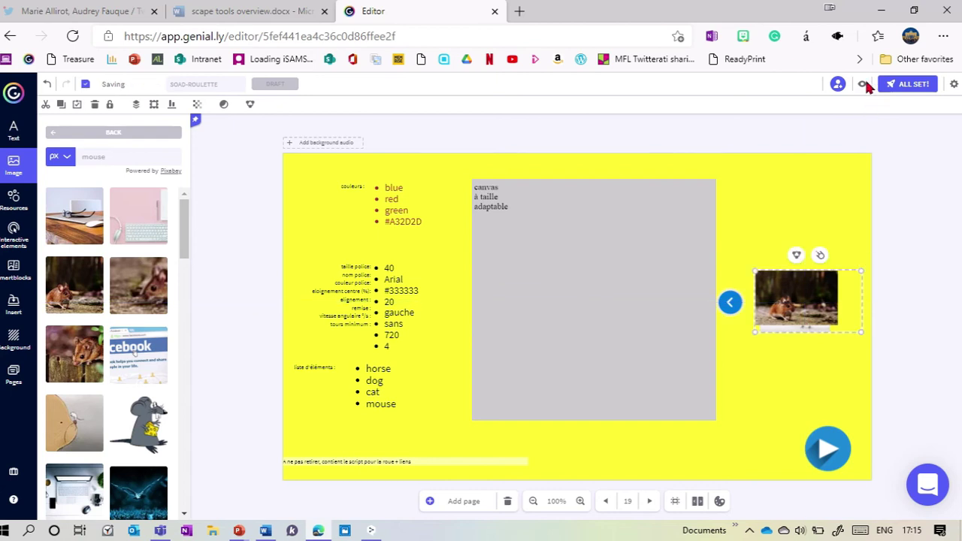
{"action": "left_click", "coordinate": [862, 83]}
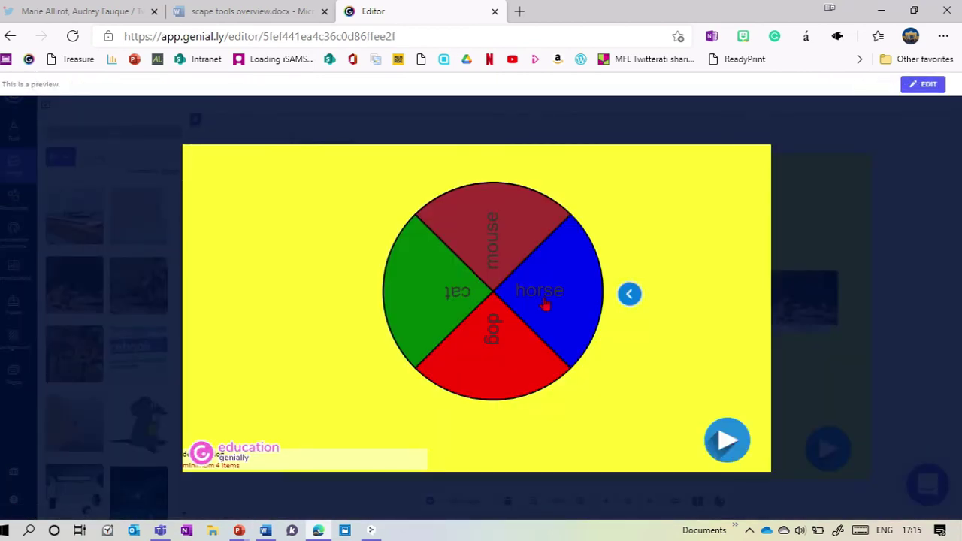
{"action": "left_click", "coordinate": [728, 444]}
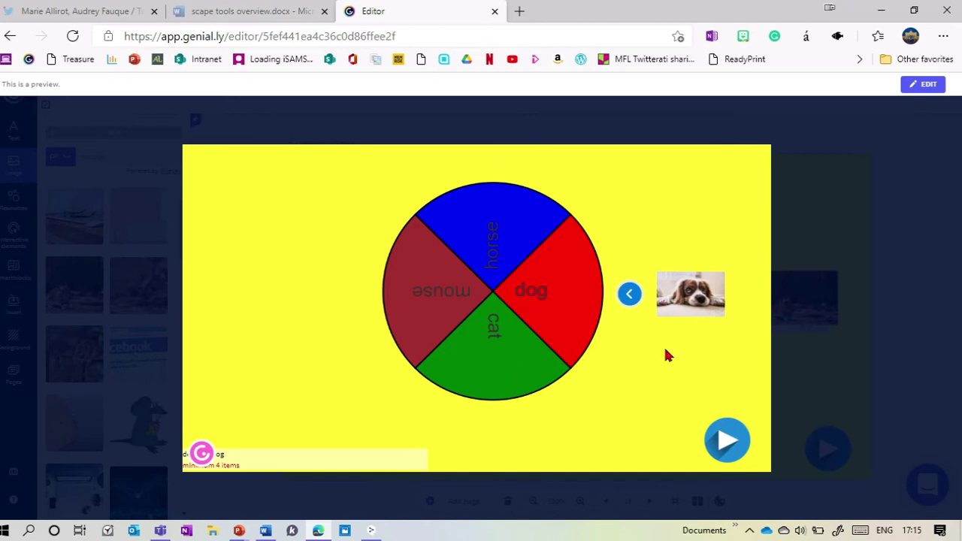
{"action": "left_click", "coordinate": [726, 446]}
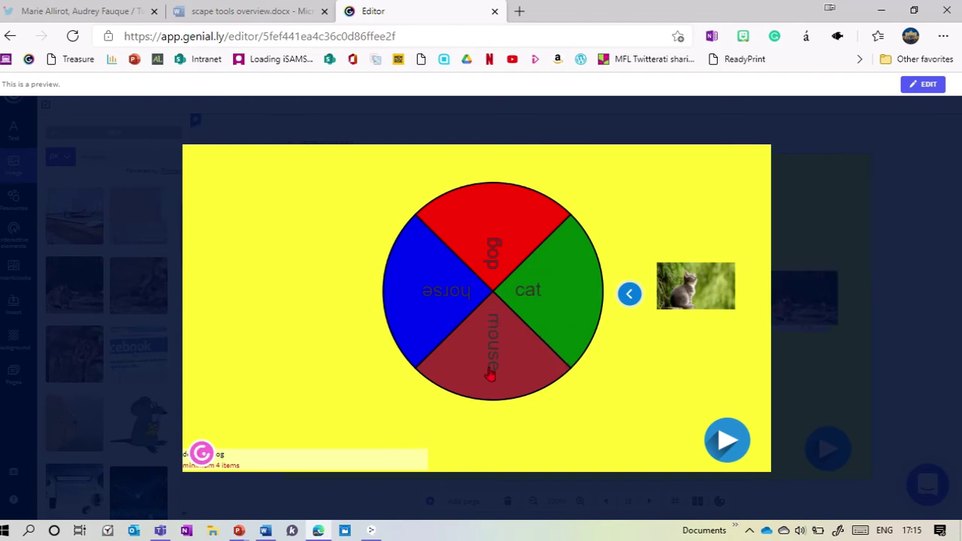
{"action": "left_click", "coordinate": [785, 397]}
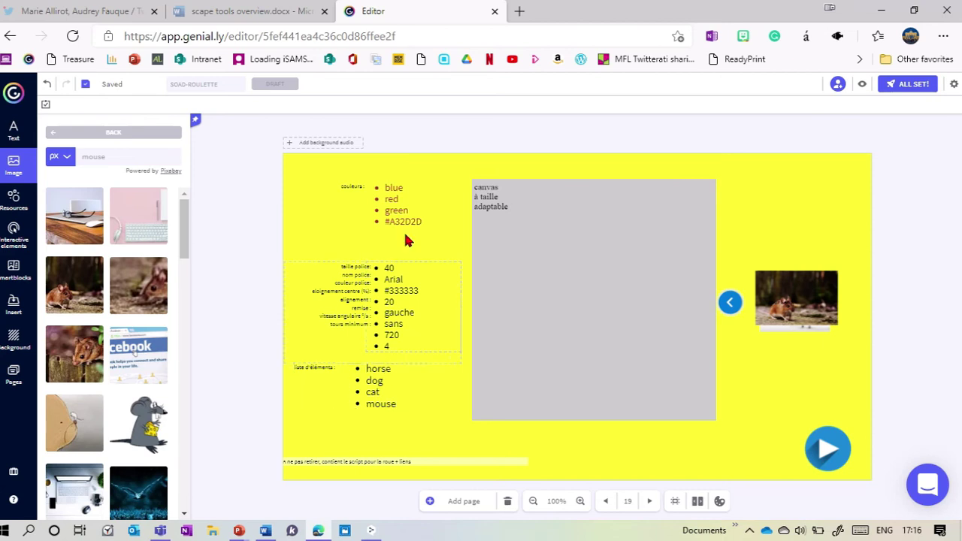
Delete 'green' and '#A32D2D' from the colours list and preview the blue-red wheel.
{"action": "double_click", "coordinate": [428, 213]}
{"action": "left_click_drag", "start_coordinate": [429, 217], "coordinate": [378, 210]}
{"action": "key", "text": "BackSpace"}
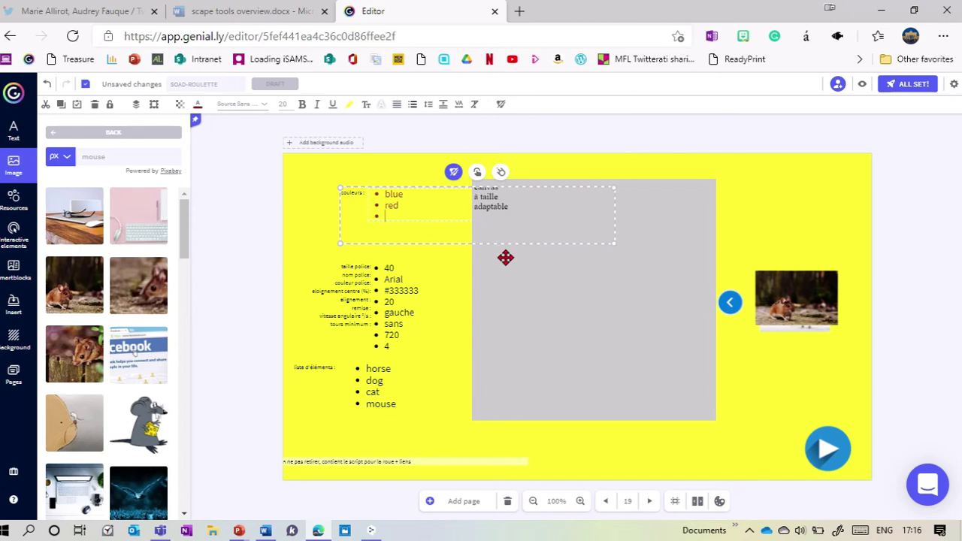
{"action": "key", "text": "BackSpace"}
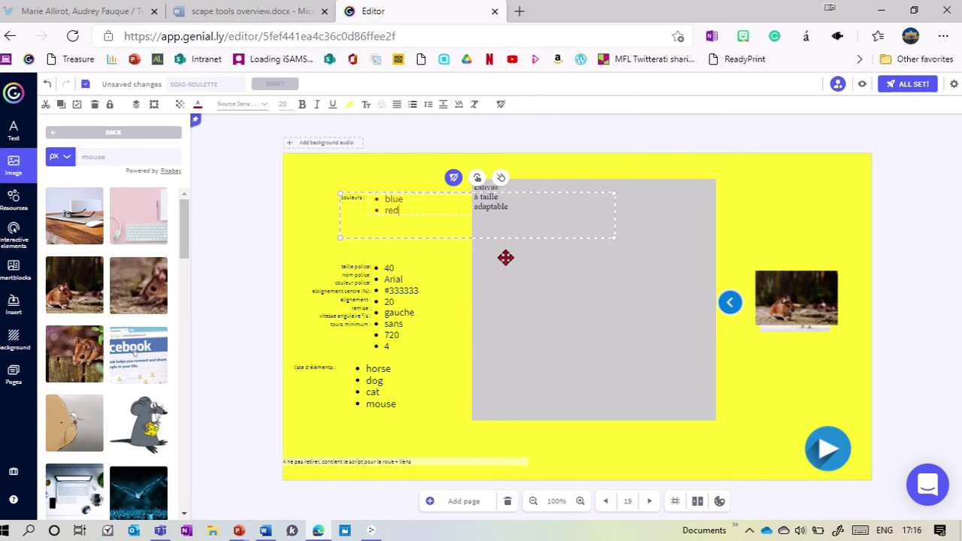
{"action": "left_click", "coordinate": [861, 84]}
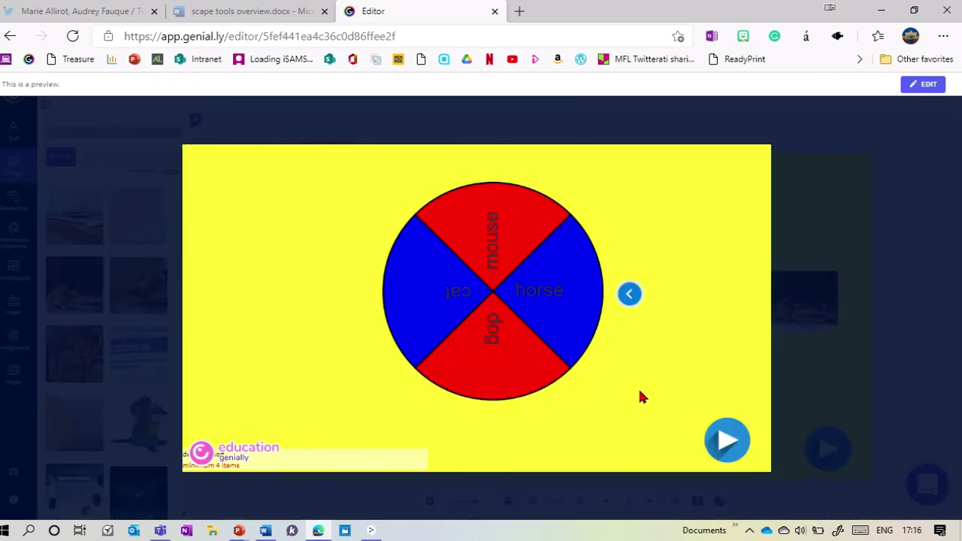
{"action": "left_click", "coordinate": [783, 380]}
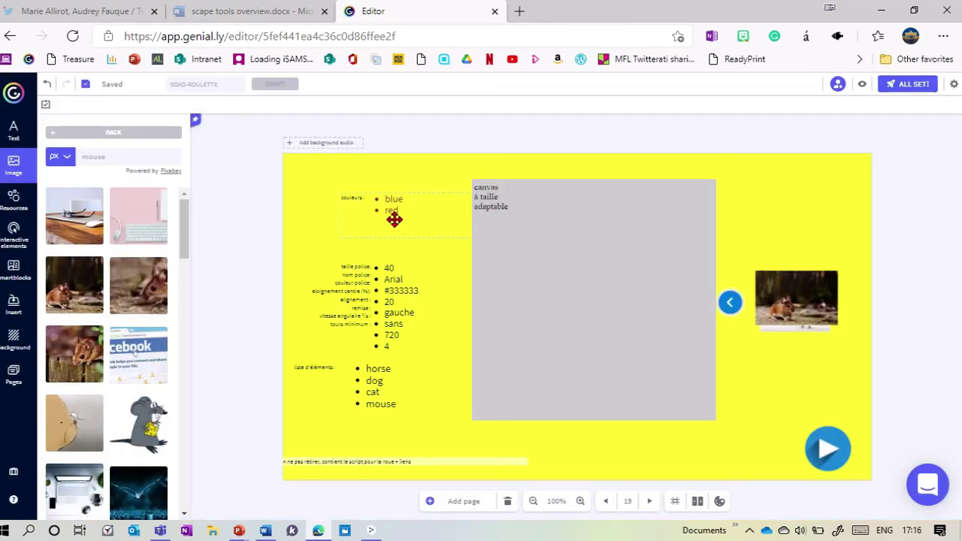
Zoom the canvas in to 140%.
{"action": "left_click", "coordinate": [579, 502]}
{"action": "left_click", "coordinate": [580, 502]}
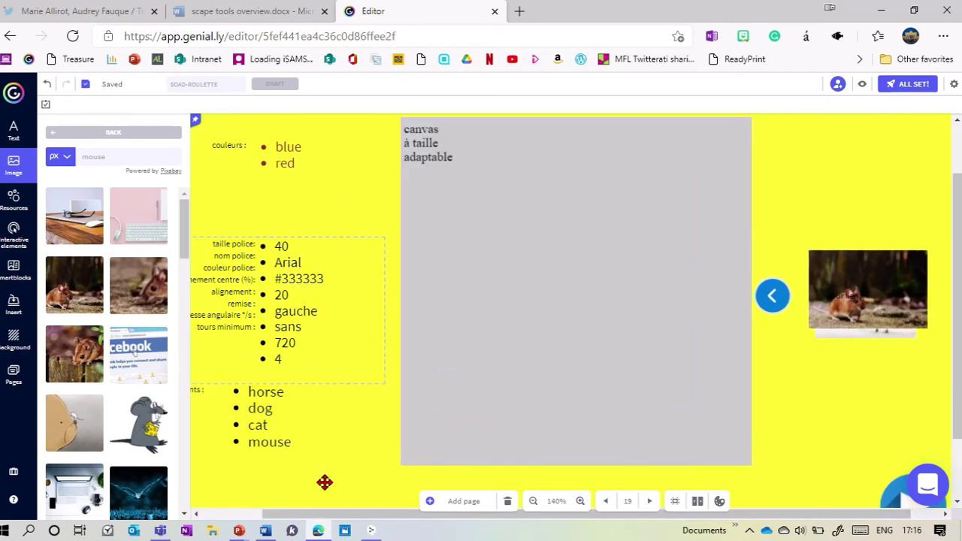
{"action": "left_click_drag", "start_coordinate": [380, 514], "coordinate": [325, 513]}
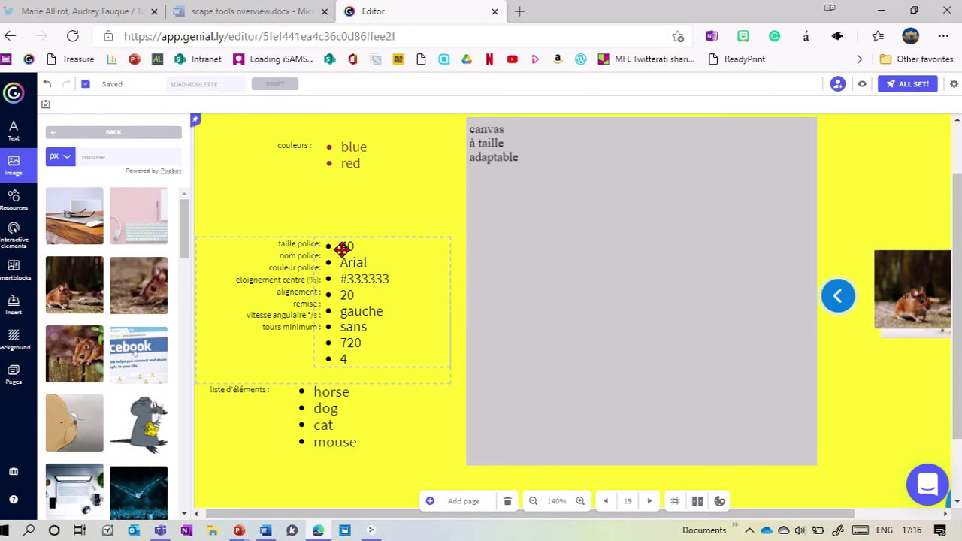
Change the wheel label font size from 40 to 50 and preview the larger labels.
{"action": "left_click", "coordinate": [863, 85]}
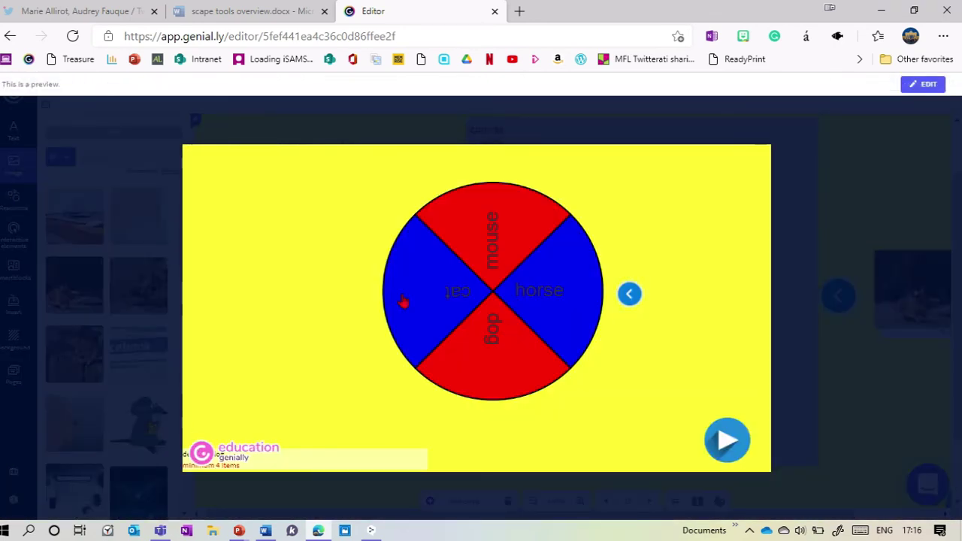
{"action": "left_click", "coordinate": [805, 355]}
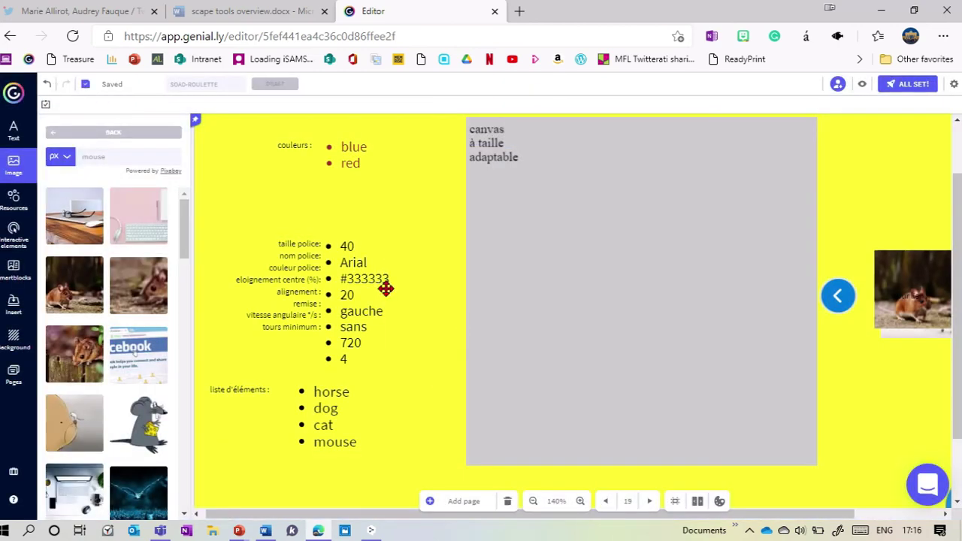
{"action": "double_click", "coordinate": [348, 245]}
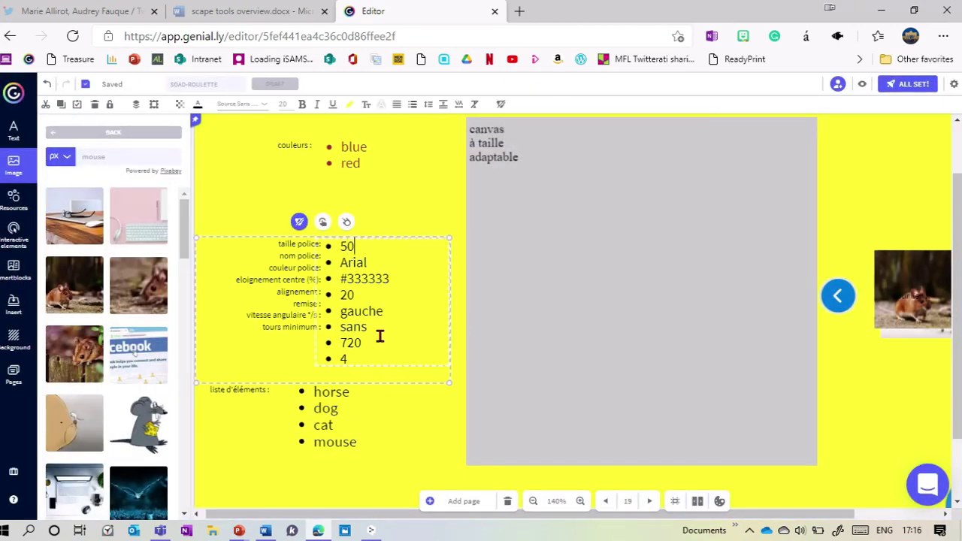
{"action": "type", "text": "50"}
{"action": "key", "text": "Return"}
{"action": "key", "text": "BackSpace"}
{"action": "left_click", "coordinate": [863, 86]}
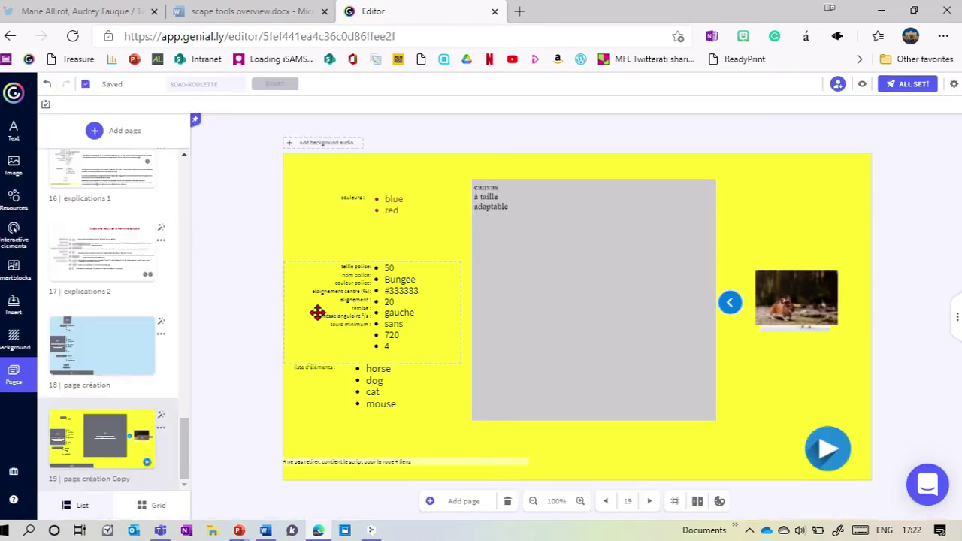
{"action": "scroll", "coordinate": [318, 312], "scroll_direction": "up", "scroll_amount": 5}
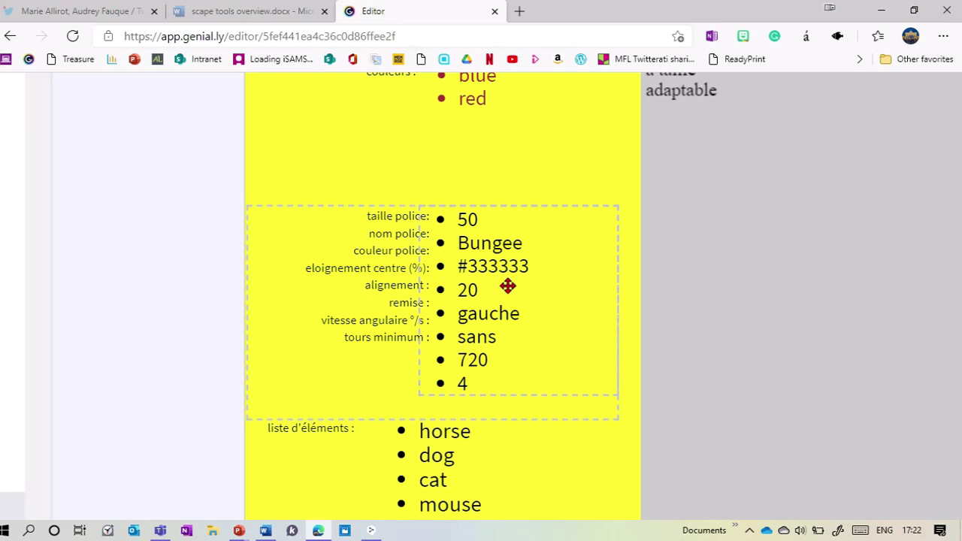
Replace the font colour #333333 with 'yellow' and preview the yellow animal labels.
{"action": "left_click", "coordinate": [479, 380]}
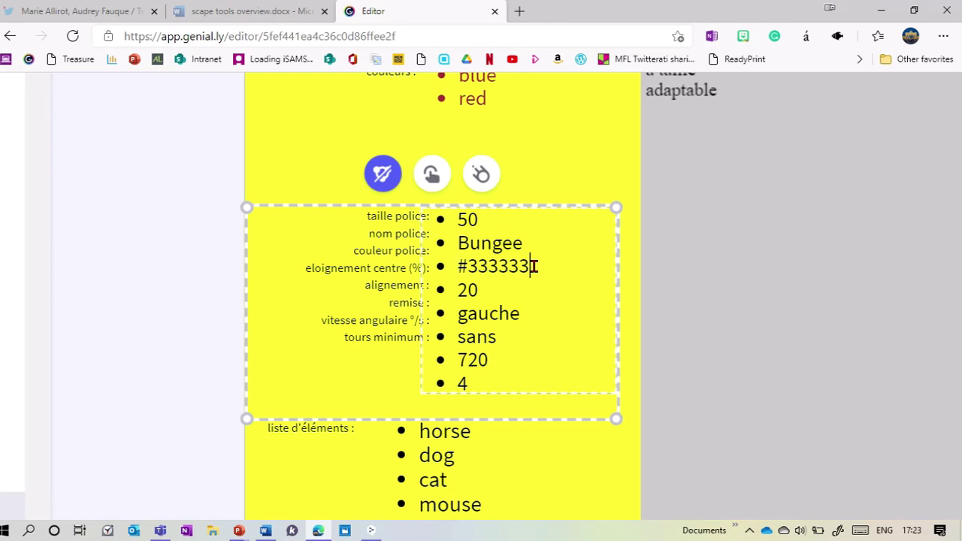
{"action": "key", "text": "ctrl+0"}
{"action": "key", "text": "BackSpace"}
{"action": "key", "text": "BackSpace"}
{"action": "key", "text": "BackSpace"}
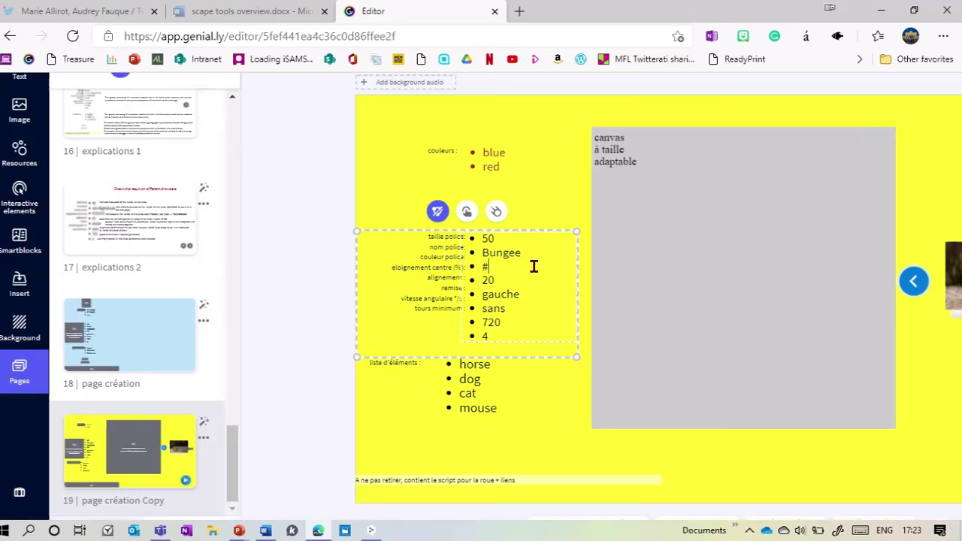
{"action": "type", "text": "yellow"}
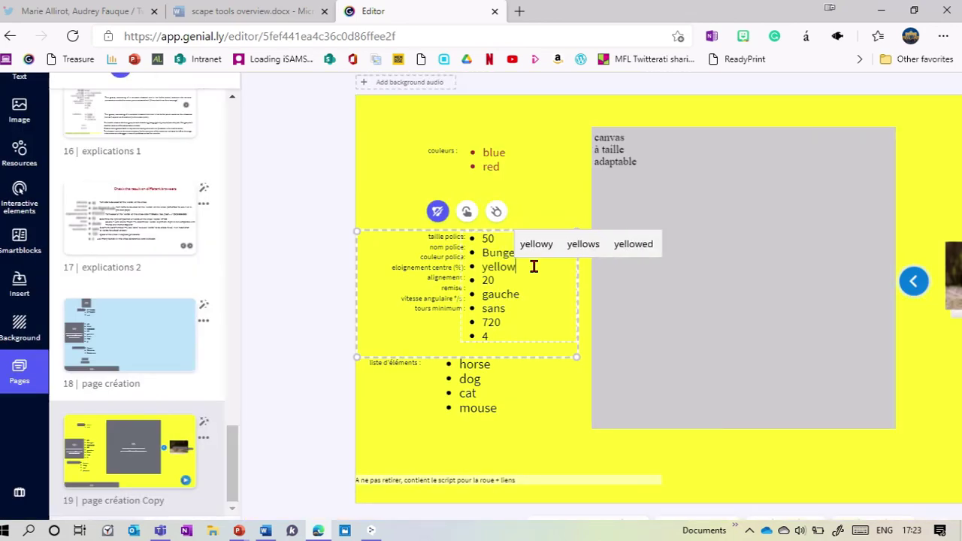
{"action": "key", "text": "Escape"}
{"action": "key", "text": "ctrl+minus"}
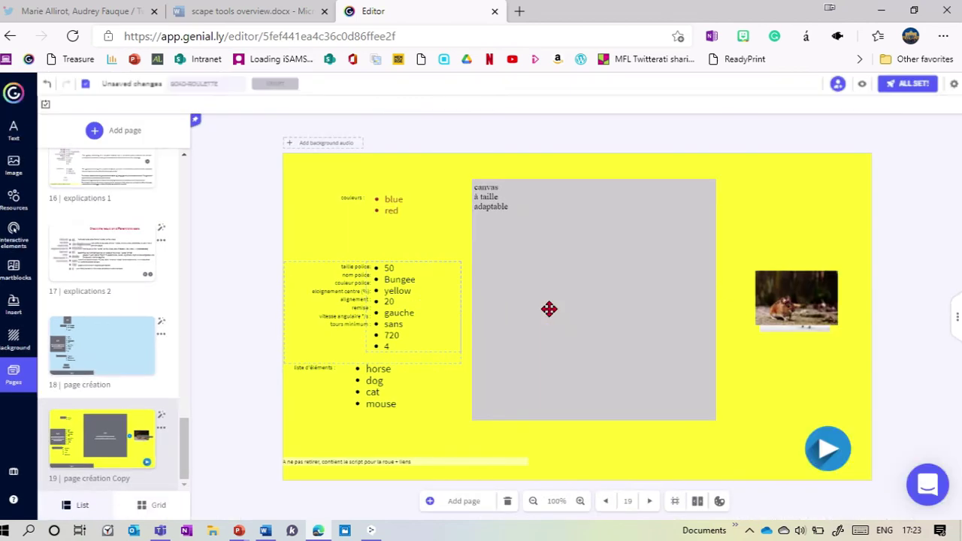
{"action": "left_click", "coordinate": [862, 84]}
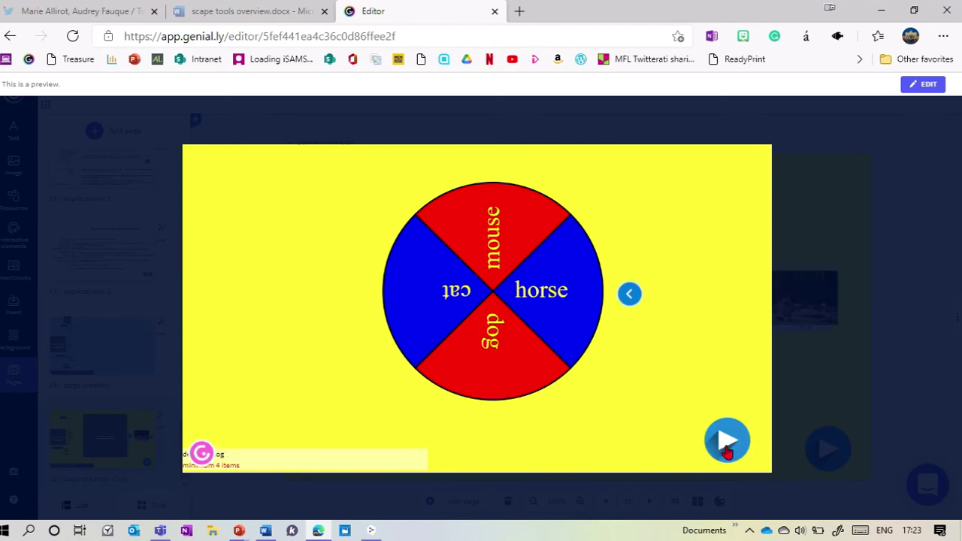
{"action": "left_click", "coordinate": [794, 386]}
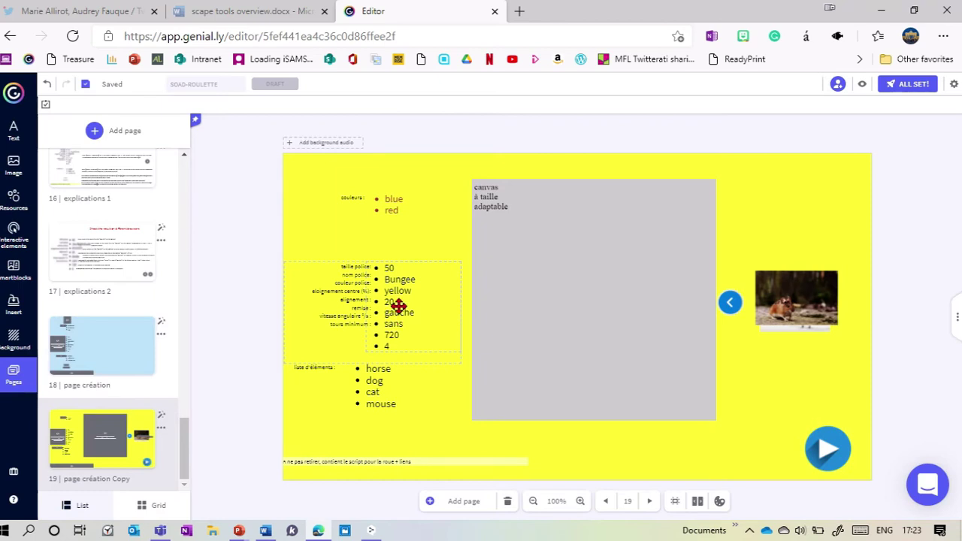
{"action": "left_click", "coordinate": [392, 303]}
{"action": "key", "text": "BackSpace"}
{"action": "key", "text": "BackSpace"}
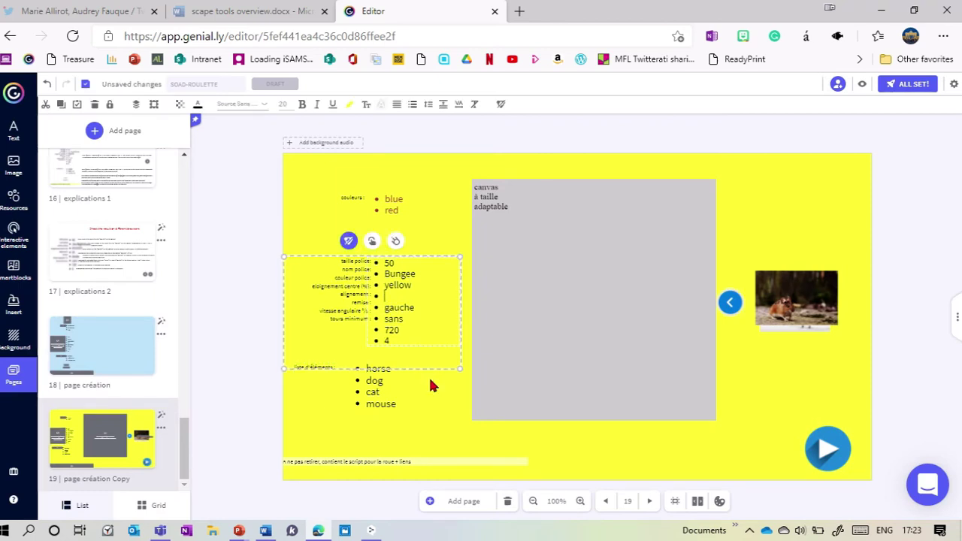
{"action": "type", "text": "50"}
{"action": "left_click", "coordinate": [861, 84]}
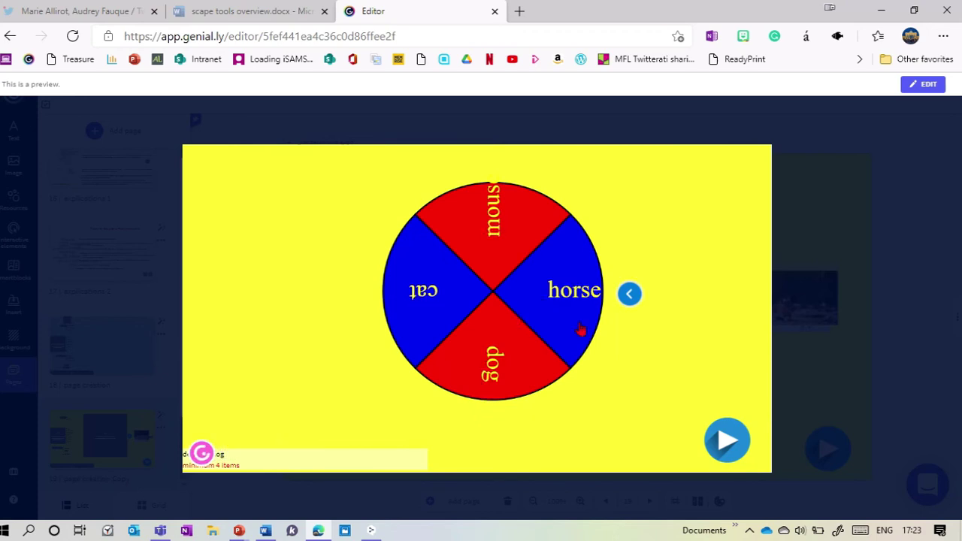
{"action": "left_click", "coordinate": [795, 334]}
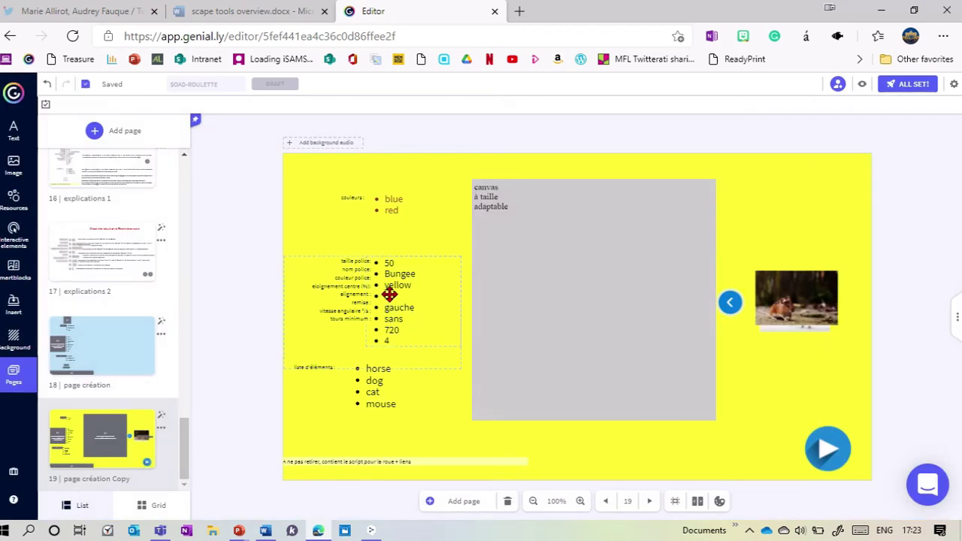
{"action": "left_click", "coordinate": [389, 295]}
{"action": "key", "text": "Return"}
{"action": "key", "text": "BackSpace"}
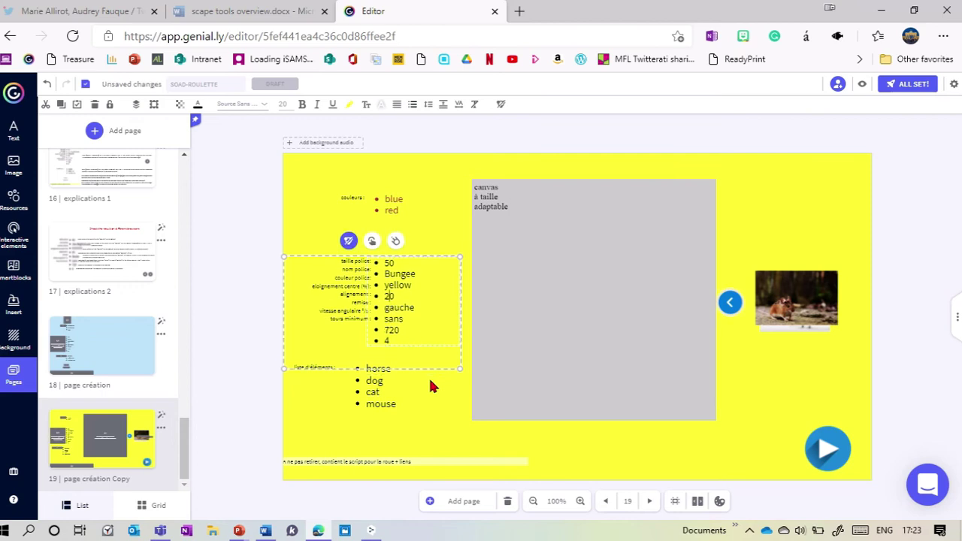
{"action": "double_click", "coordinate": [396, 309]}
{"action": "type", "text": "droite"}
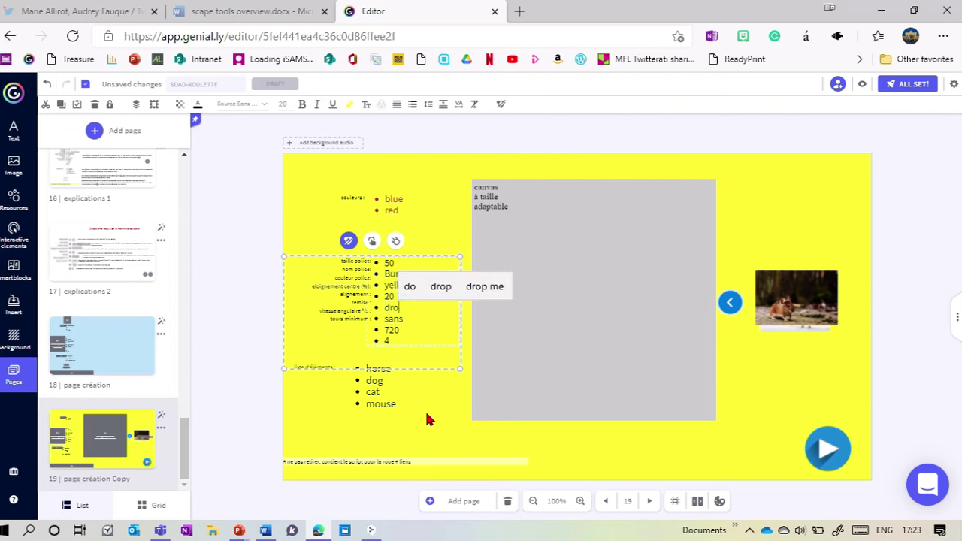
{"action": "left_click", "coordinate": [862, 84]}
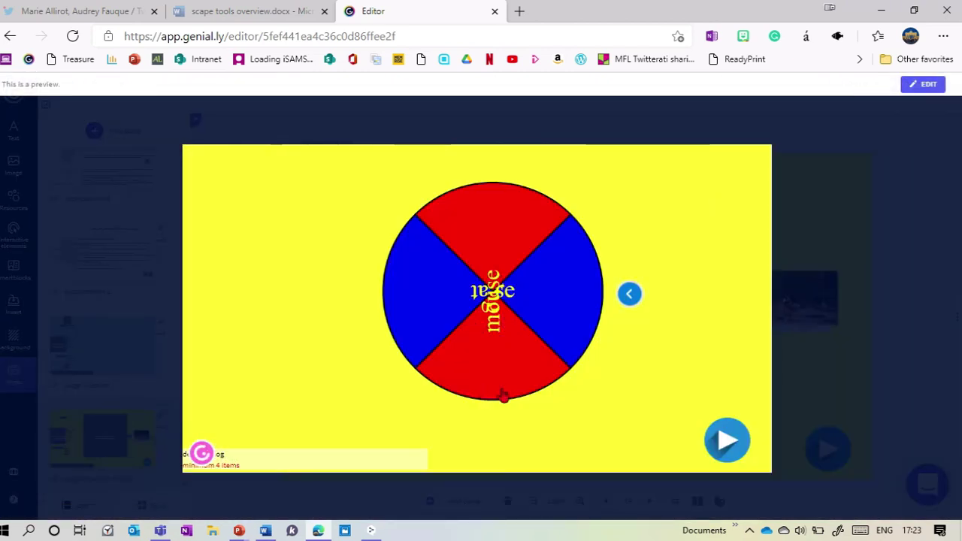
{"action": "left_click", "coordinate": [824, 347]}
{"action": "double_click", "coordinate": [393, 307]}
{"action": "type", "text": "gauche"}
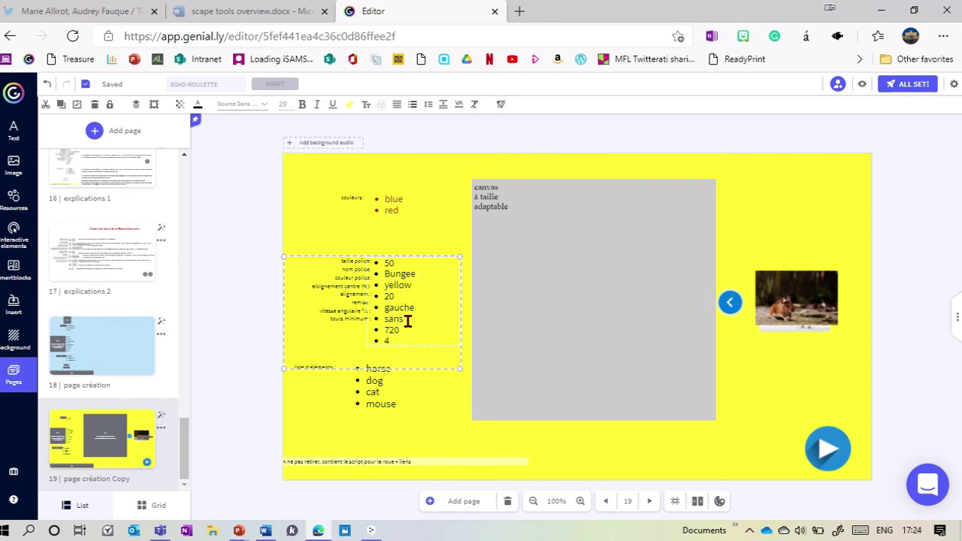
Add the word 'avec' after 'sans' in the settings list, then delete it again.
{"action": "left_click", "coordinate": [405, 320]}
{"action": "scroll", "coordinate": [403, 320], "scroll_direction": "up", "scroll_amount": 3}
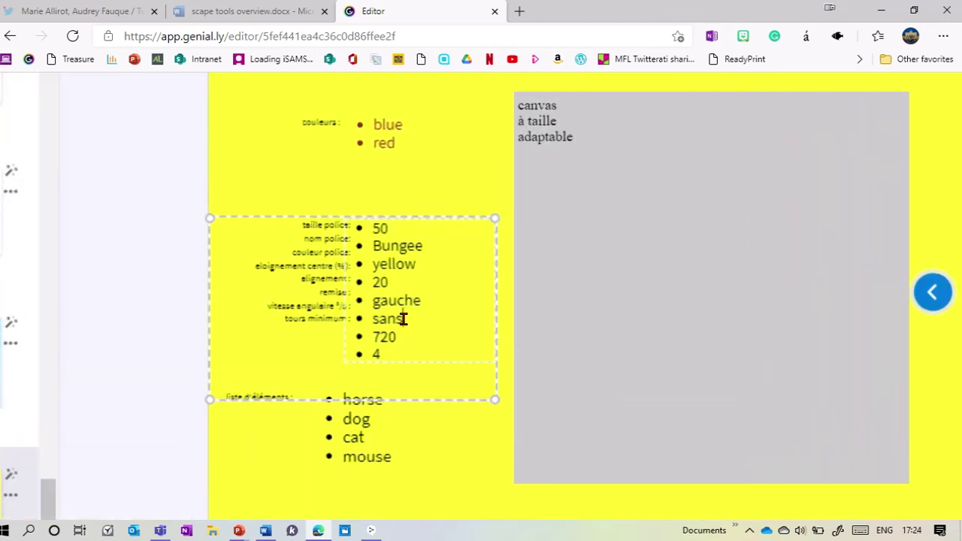
{"action": "type", "text": "avec"}
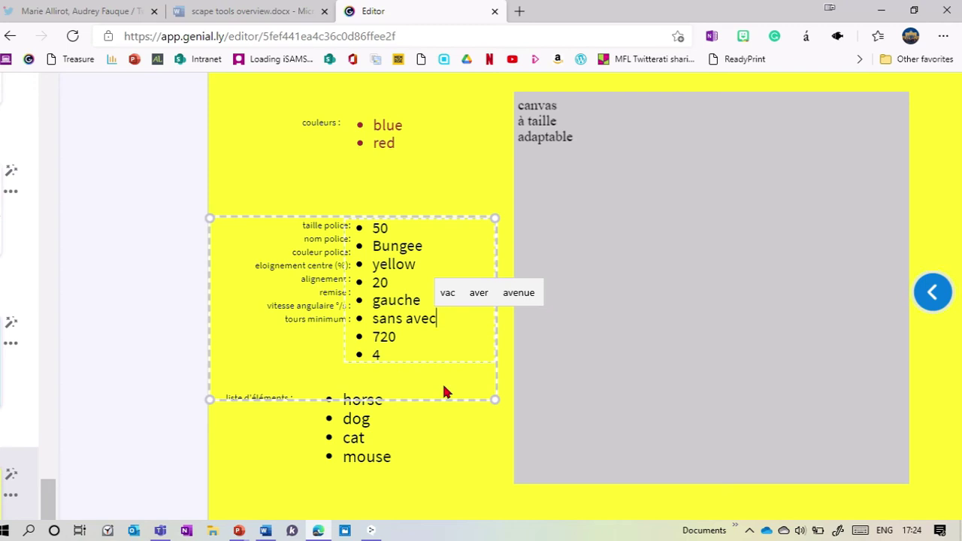
{"action": "key", "text": "ctrl+Home"}
{"action": "left_click_drag", "start_coordinate": [442, 320], "coordinate": [400, 318]}
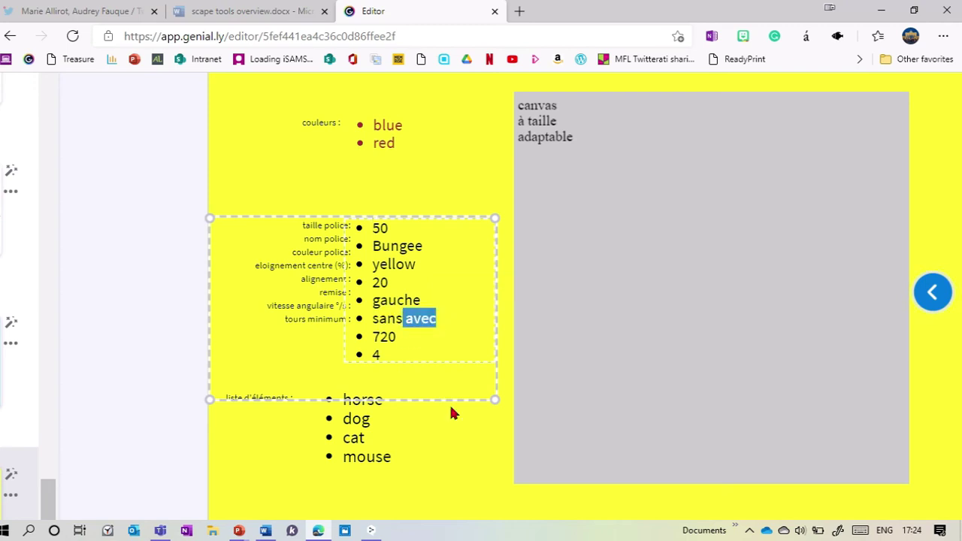
{"action": "key", "text": "BackSpace"}
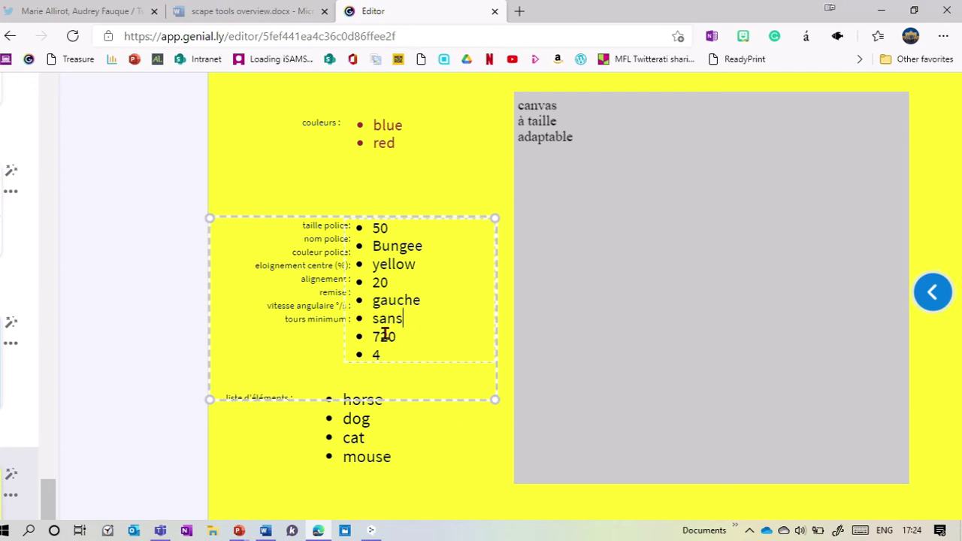
Set the angular speed from 720 to 1000 and the minimum turns from 4 to 1.
{"action": "left_click_drag", "start_coordinate": [370, 336], "coordinate": [403, 335]}
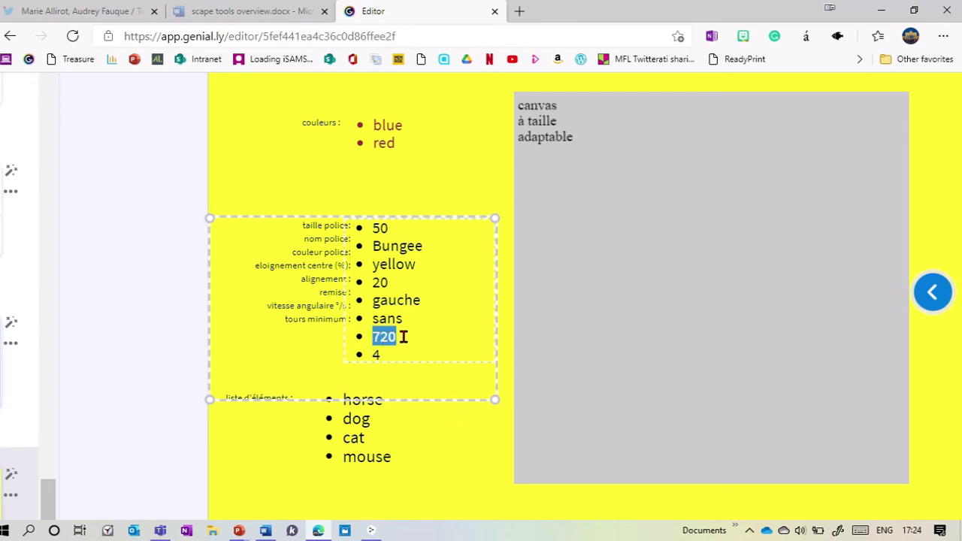
{"action": "left_click", "coordinate": [407, 338]}
{"action": "left_click", "coordinate": [382, 356]}
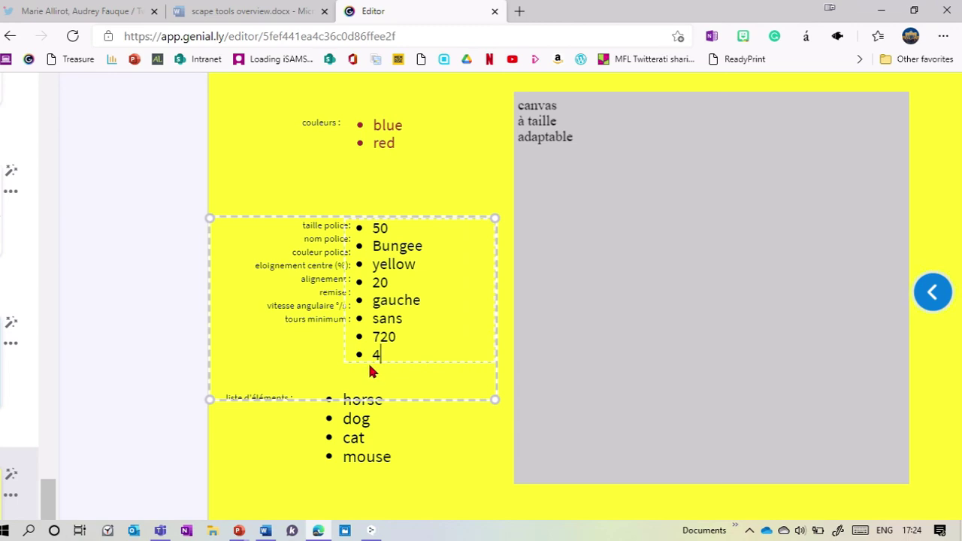
{"action": "key", "text": "BackSpace"}
{"action": "type", "text": "1"}
{"action": "double_click", "coordinate": [381, 337]}
{"action": "type", "text": "1"}
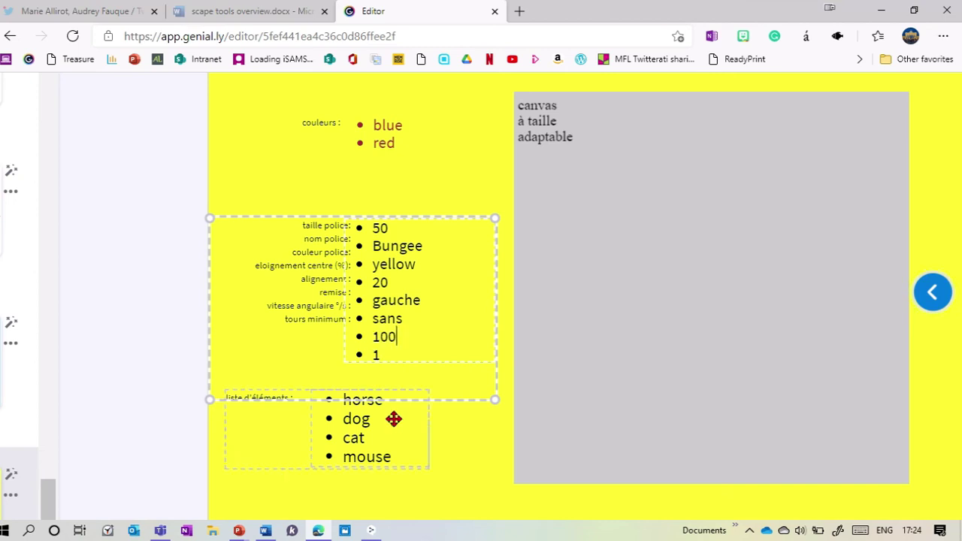
{"action": "key", "text": "Escape"}
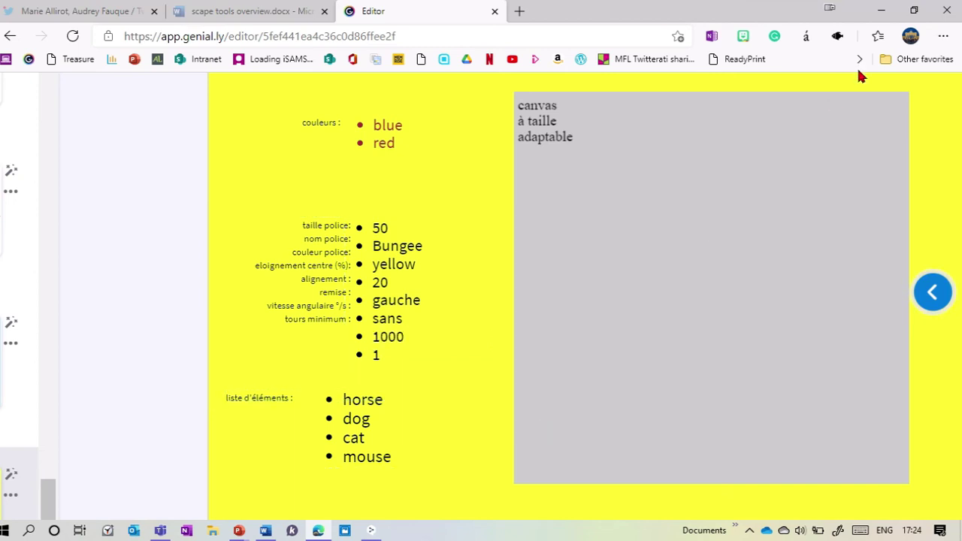
Preview the wheel and run a test spin with the new settings.
{"action": "key", "text": "ctrl+0"}
{"action": "left_click", "coordinate": [862, 85]}
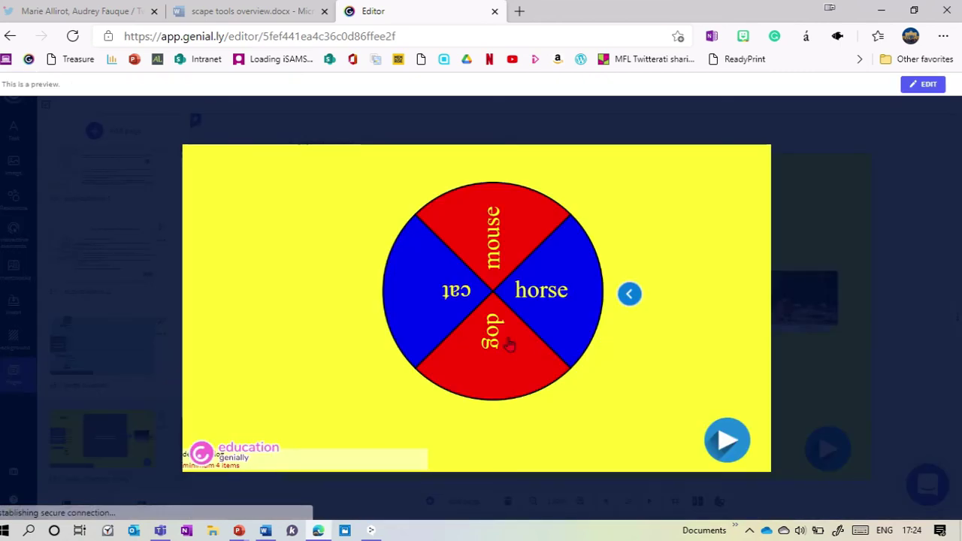
{"action": "left_click", "coordinate": [738, 451]}
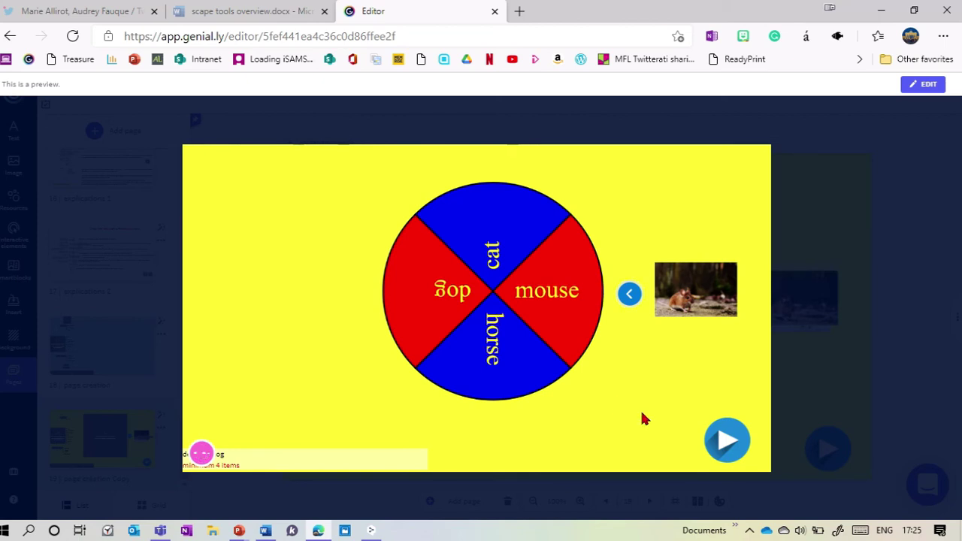
{"action": "key", "text": "Escape"}
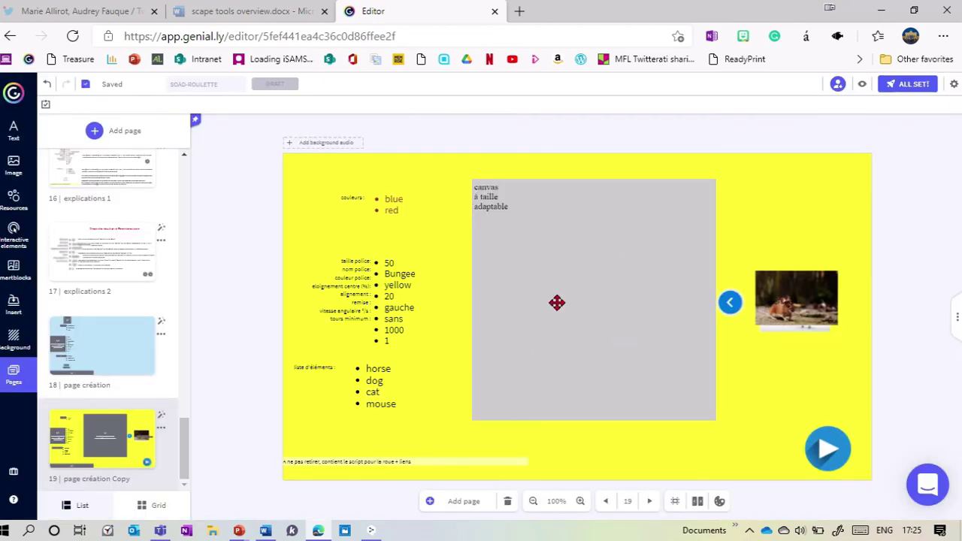
Ungroup the play button and delete it.
{"action": "left_click", "coordinate": [830, 449]}
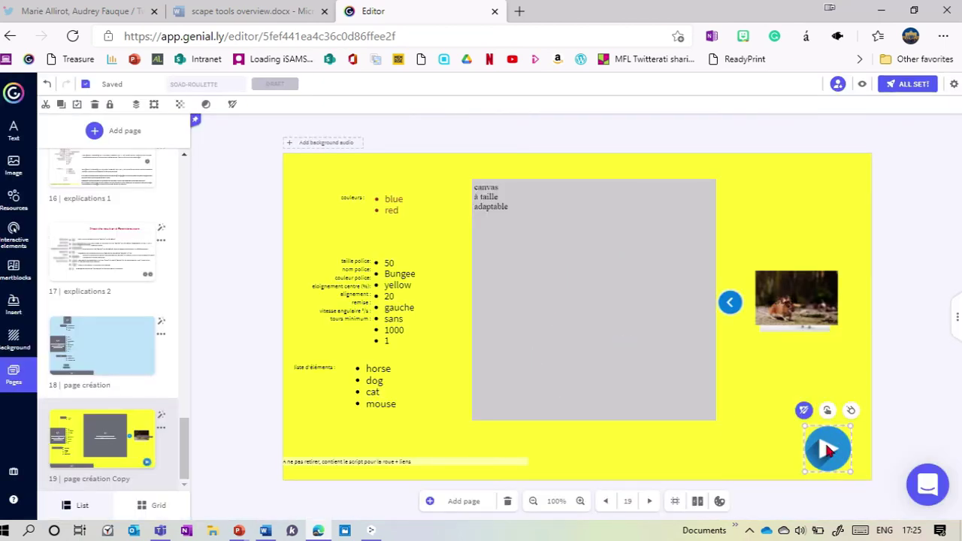
{"action": "left_click", "coordinate": [804, 410]}
{"action": "left_click_drag", "start_coordinate": [823, 448], "coordinate": [884, 397]}
{"action": "key", "text": "Delete"}
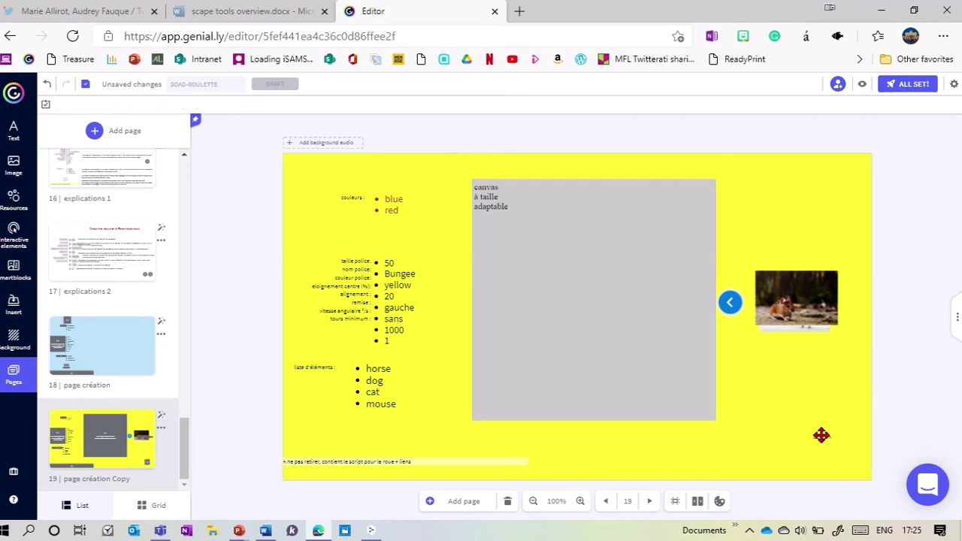
Group the invisible spin button with the wheel canvas and test clicking the wheel in preview.
{"action": "left_click_drag", "start_coordinate": [800, 432], "coordinate": [624, 378]}
{"action": "left_click_drag", "start_coordinate": [685, 447], "coordinate": [597, 356]}
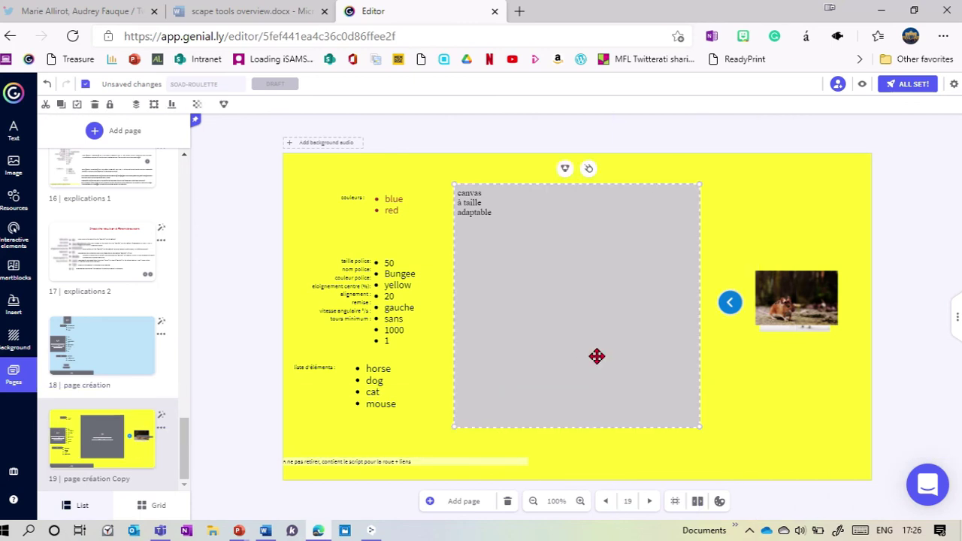
{"action": "left_click", "coordinate": [565, 170]}
{"action": "left_click", "coordinate": [863, 87]}
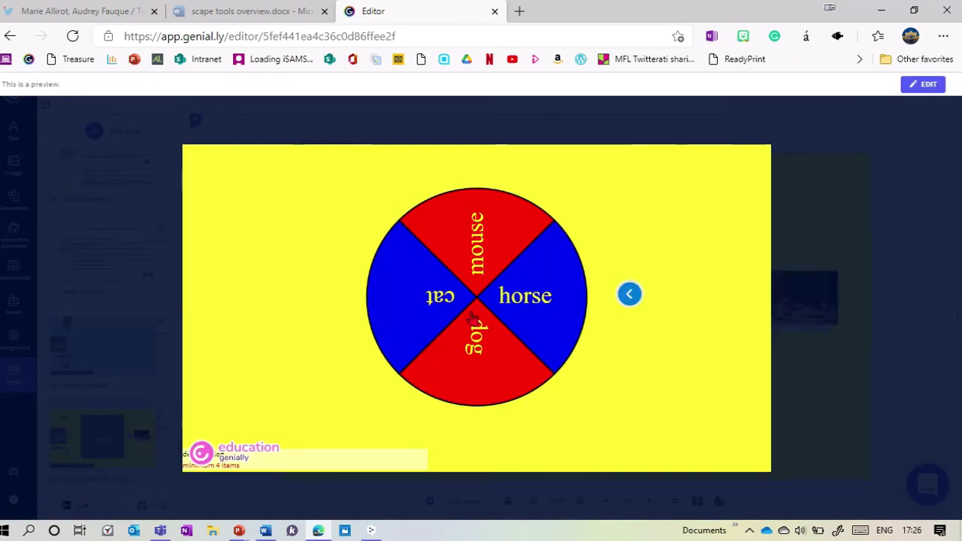
{"action": "left_click", "coordinate": [473, 317]}
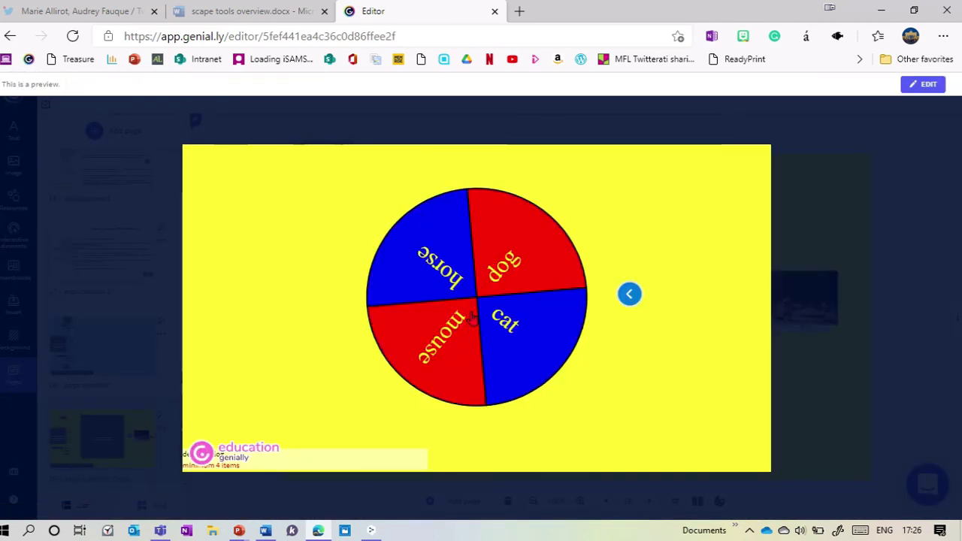
{"action": "left_click", "coordinate": [831, 380]}
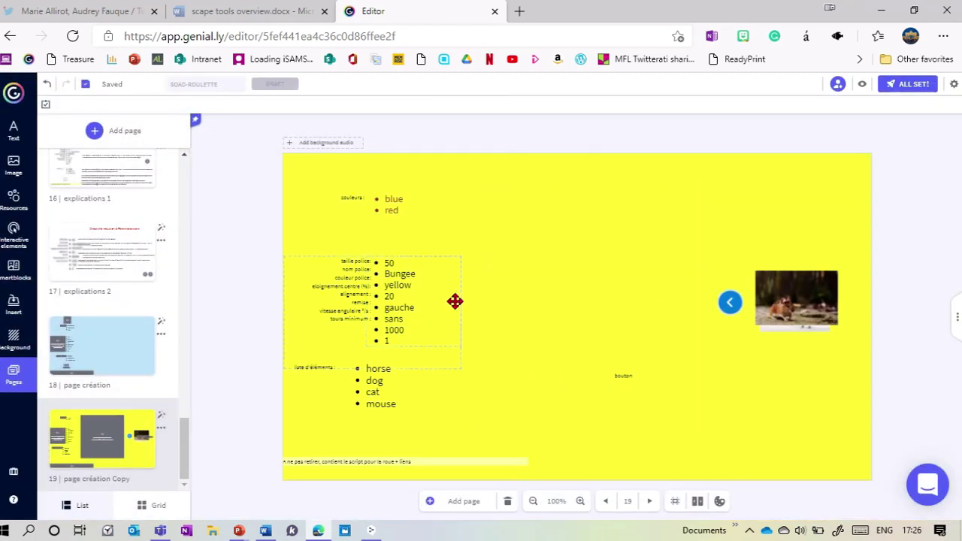
Switch to page 18 and back to page 19, then reposition the script note bar.
{"action": "left_click", "coordinate": [98, 361]}
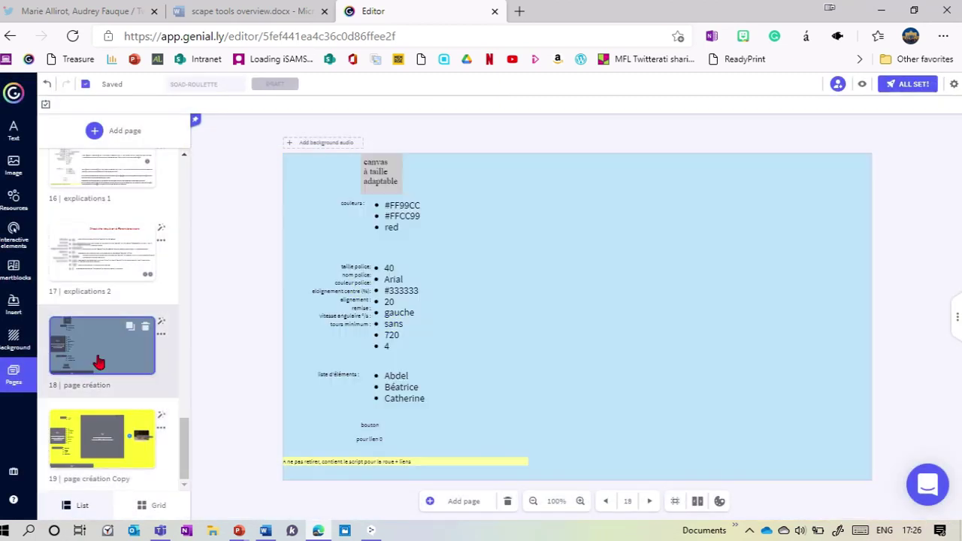
{"action": "left_click", "coordinate": [100, 408]}
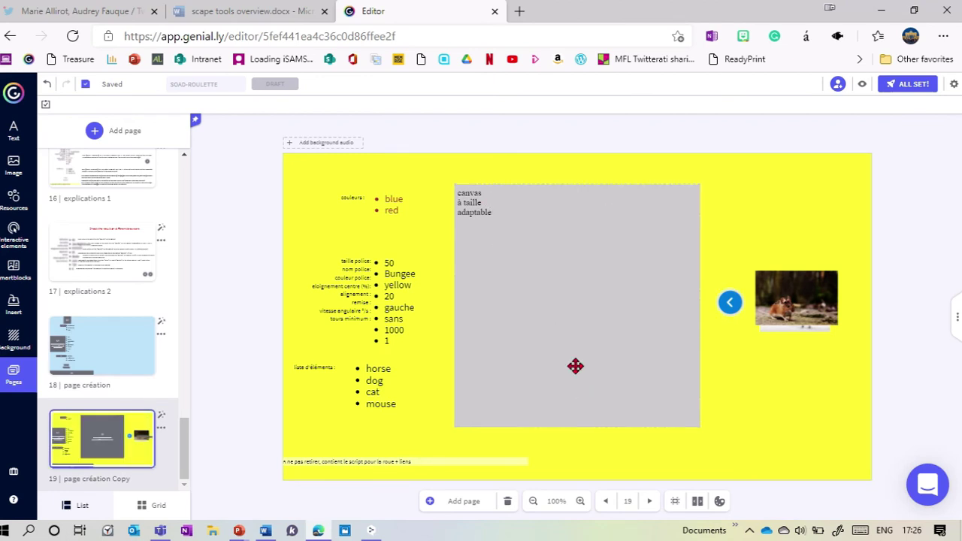
{"action": "mouse_move", "coordinate": [333, 457]}
{"action": "left_mouse_down"}
{"action": "mouse_move", "coordinate": [343, 439]}
{"action": "mouse_move", "coordinate": [329, 462]}
{"action": "left_mouse_up"}
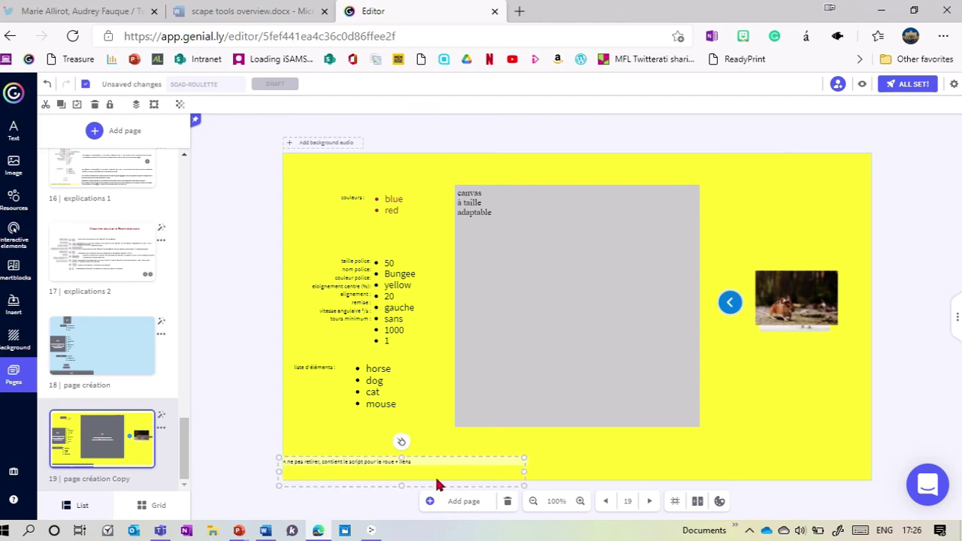